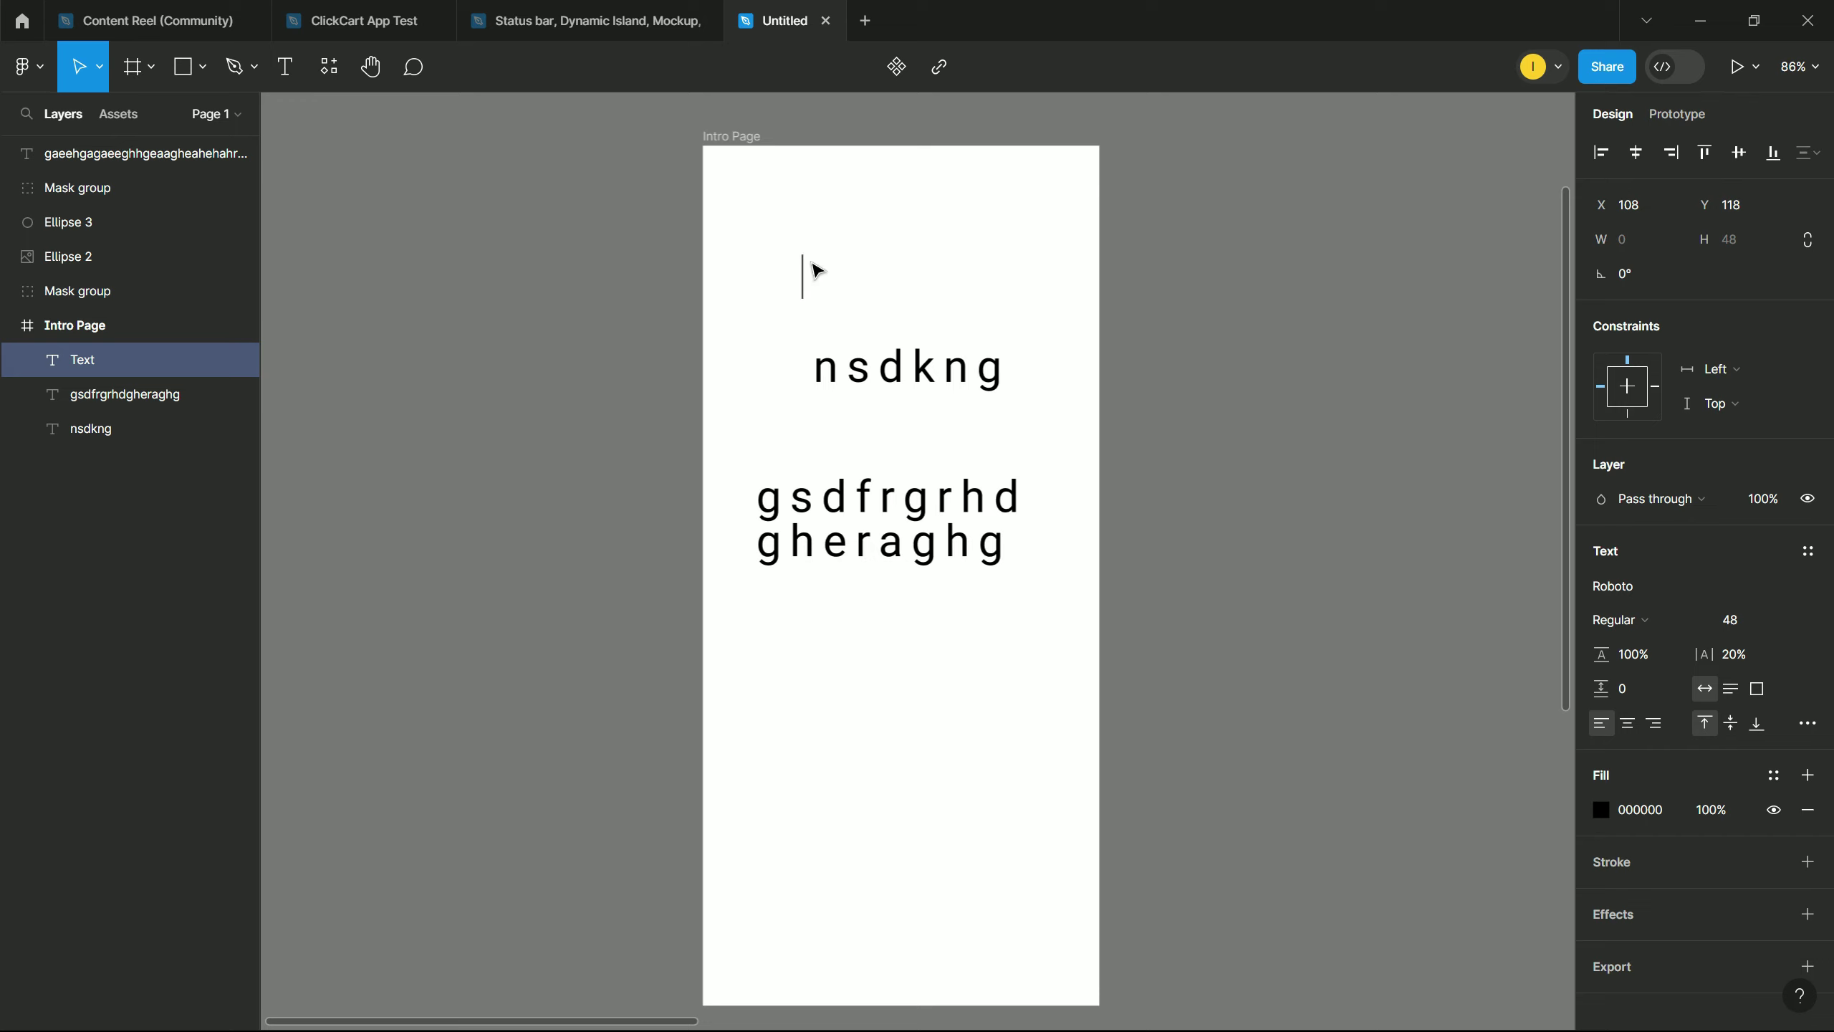
Step: Enter "fbsdba" in the new text layer near the frame's top and enlarge its box to about 197 × 67
{"action": "type", "text": "fbsdba"}
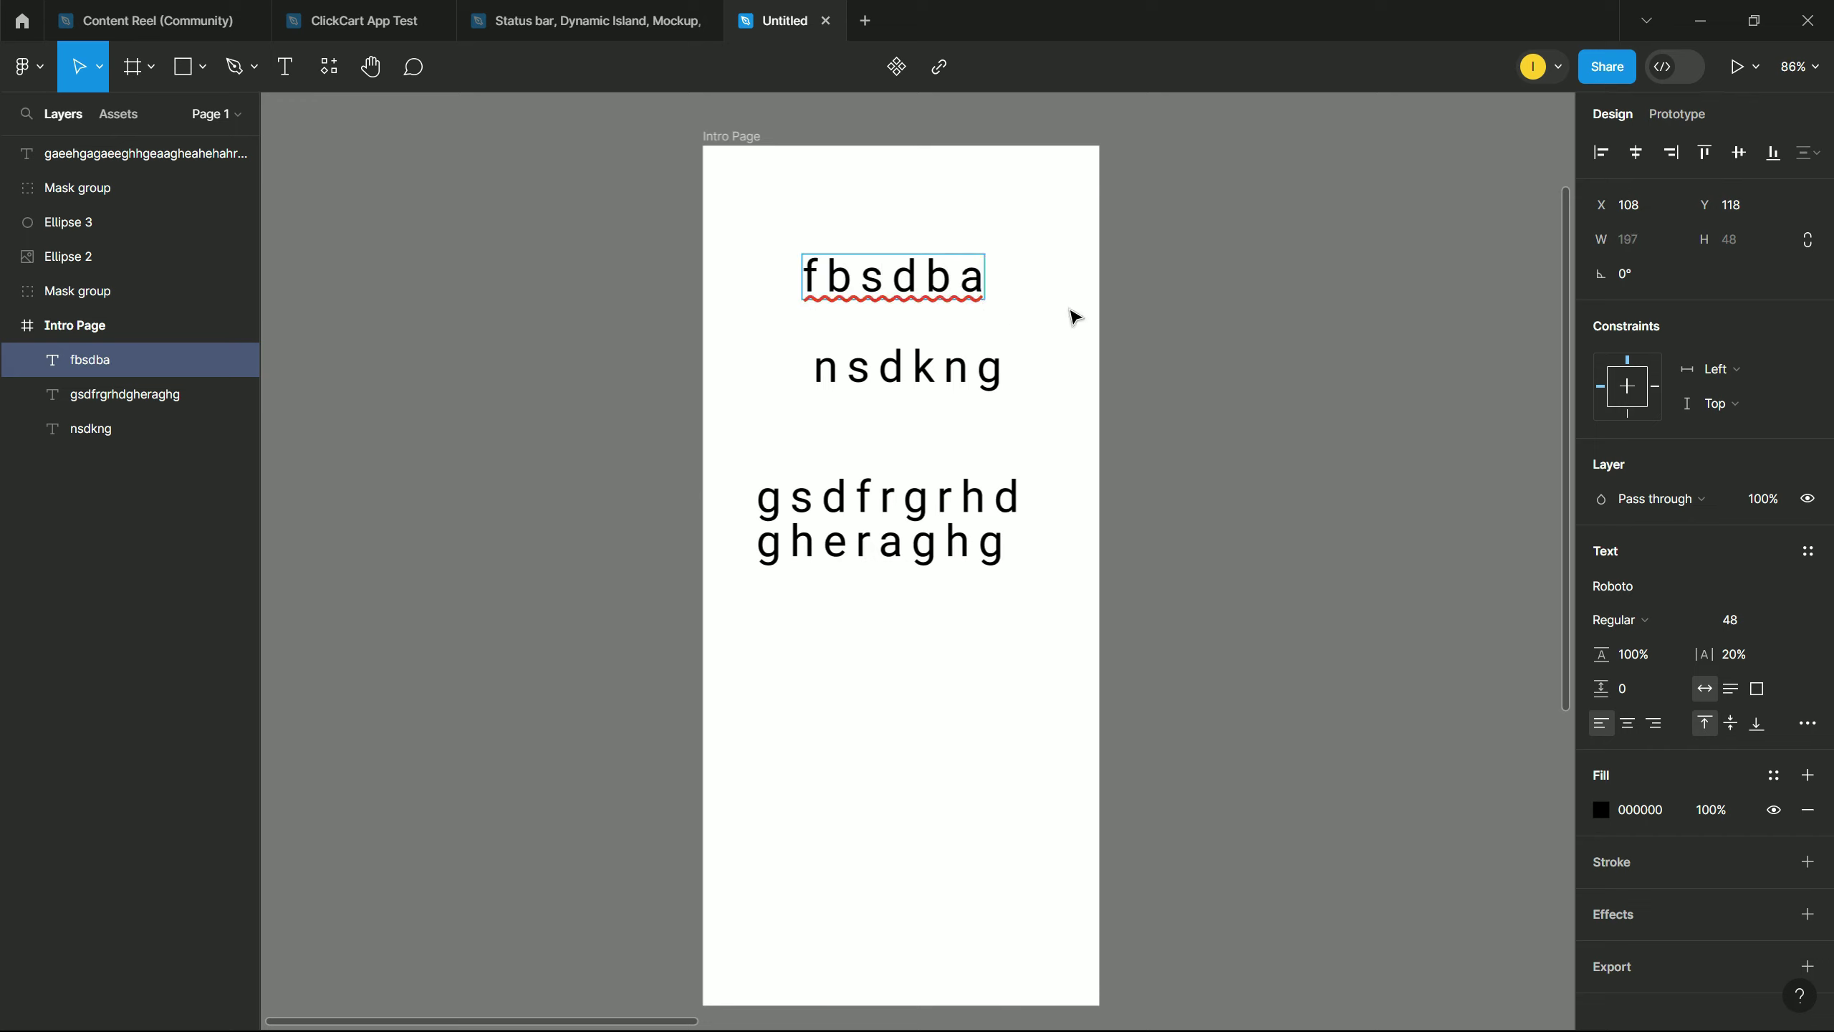
{"action": "left_click", "coordinate": [1043, 261]}
{"action": "left_click_drag", "start_coordinate": [950, 304], "coordinate": [954, 318]}
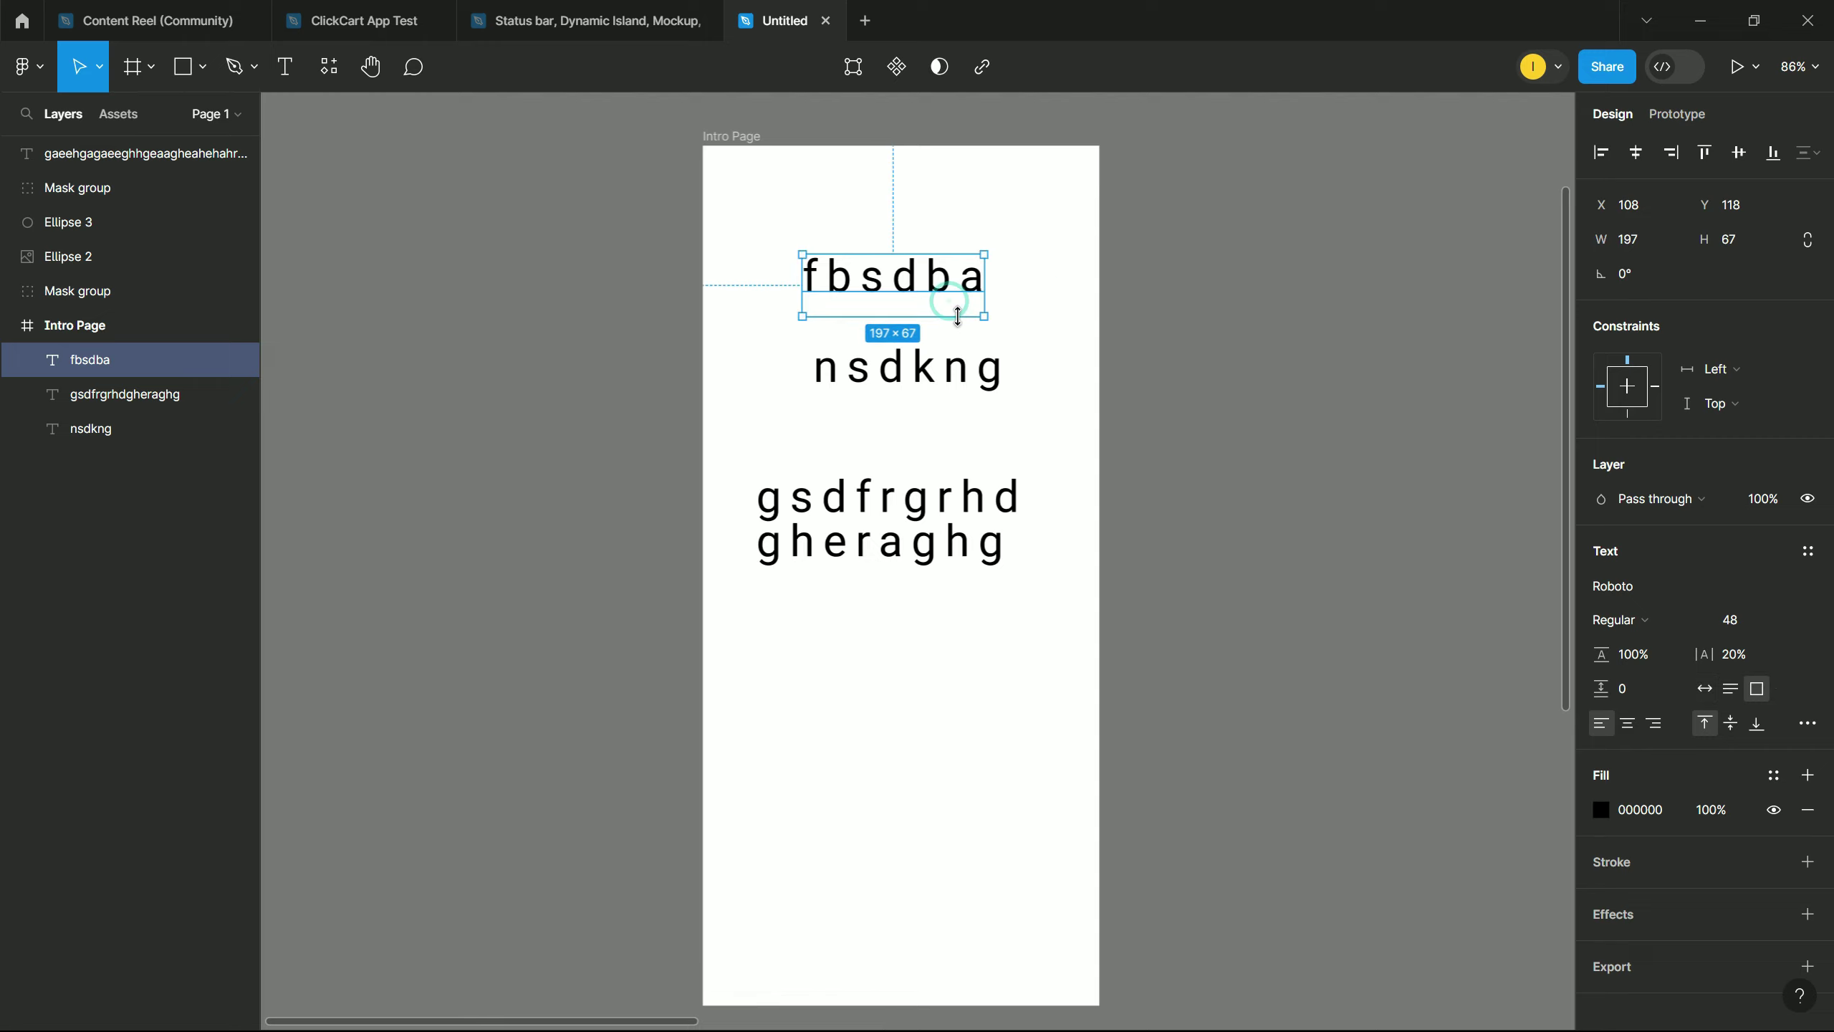
Step: Draw a text box about 325 wide below the two-line text and enter "fsbaf"
{"action": "left_click", "coordinate": [285, 72]}
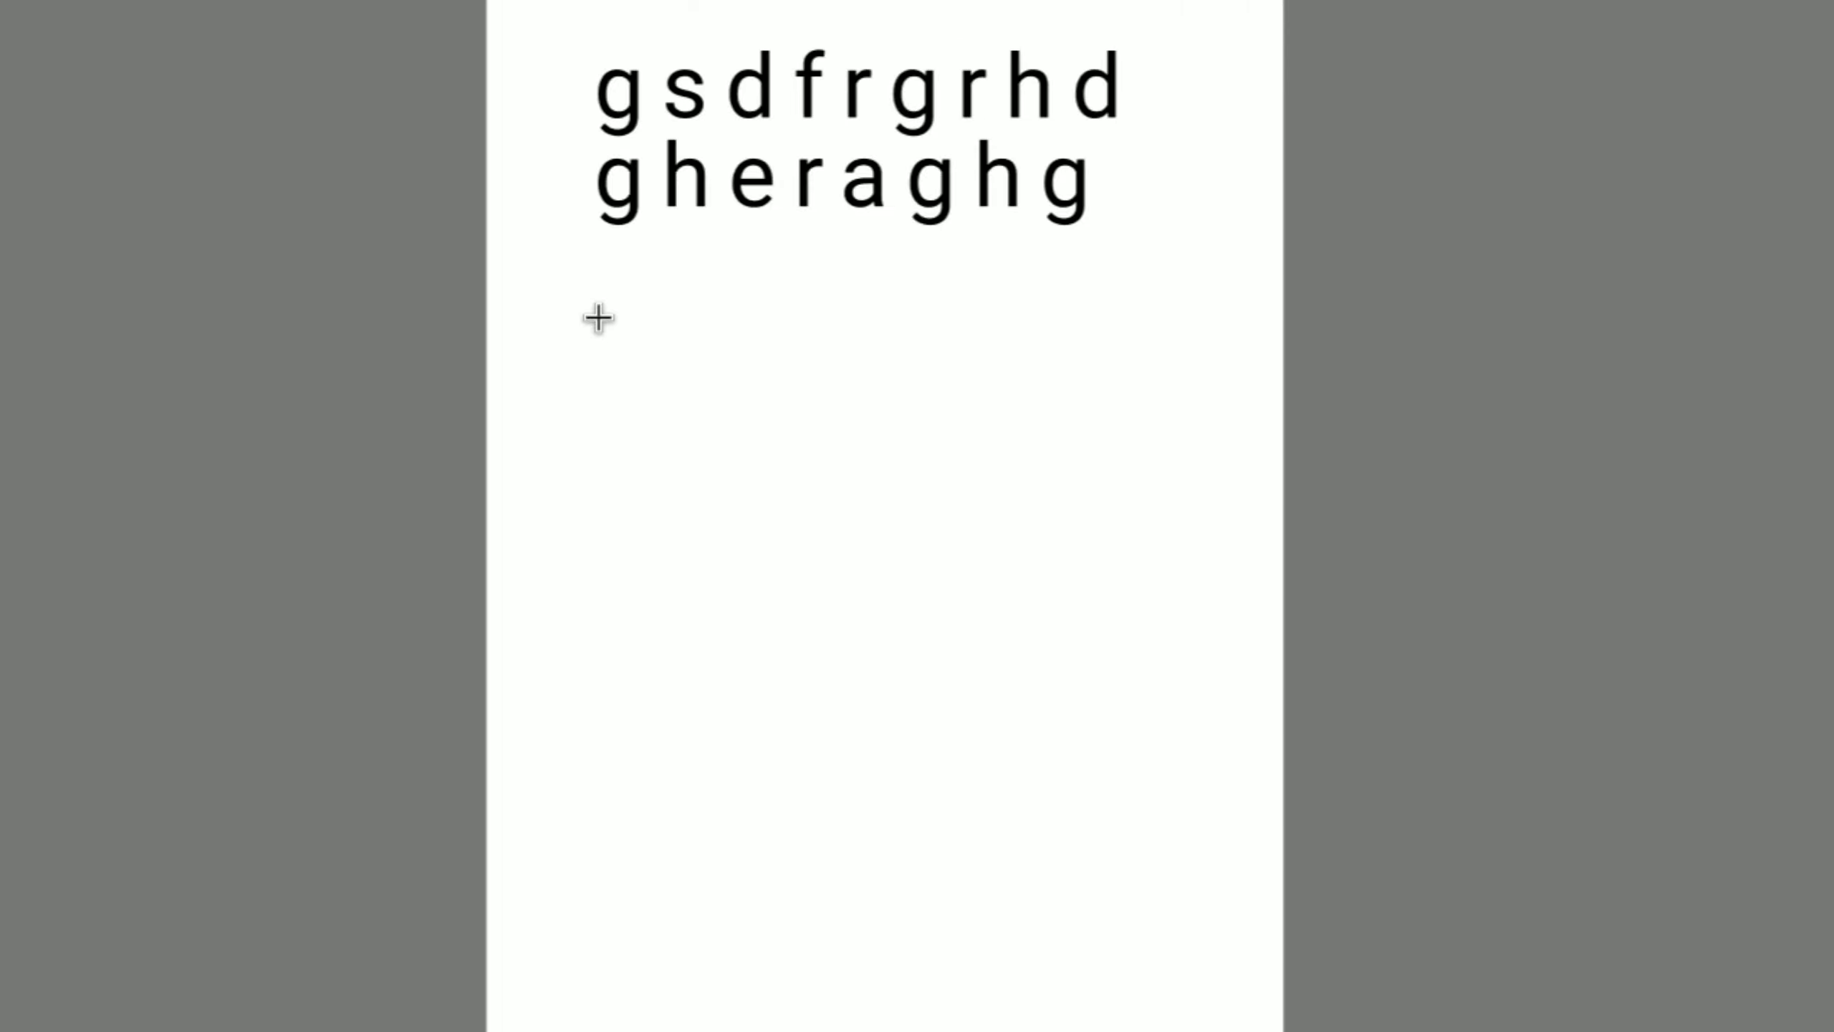
{"action": "left_click_drag", "start_coordinate": [599, 318], "coordinate": [1204, 785]}
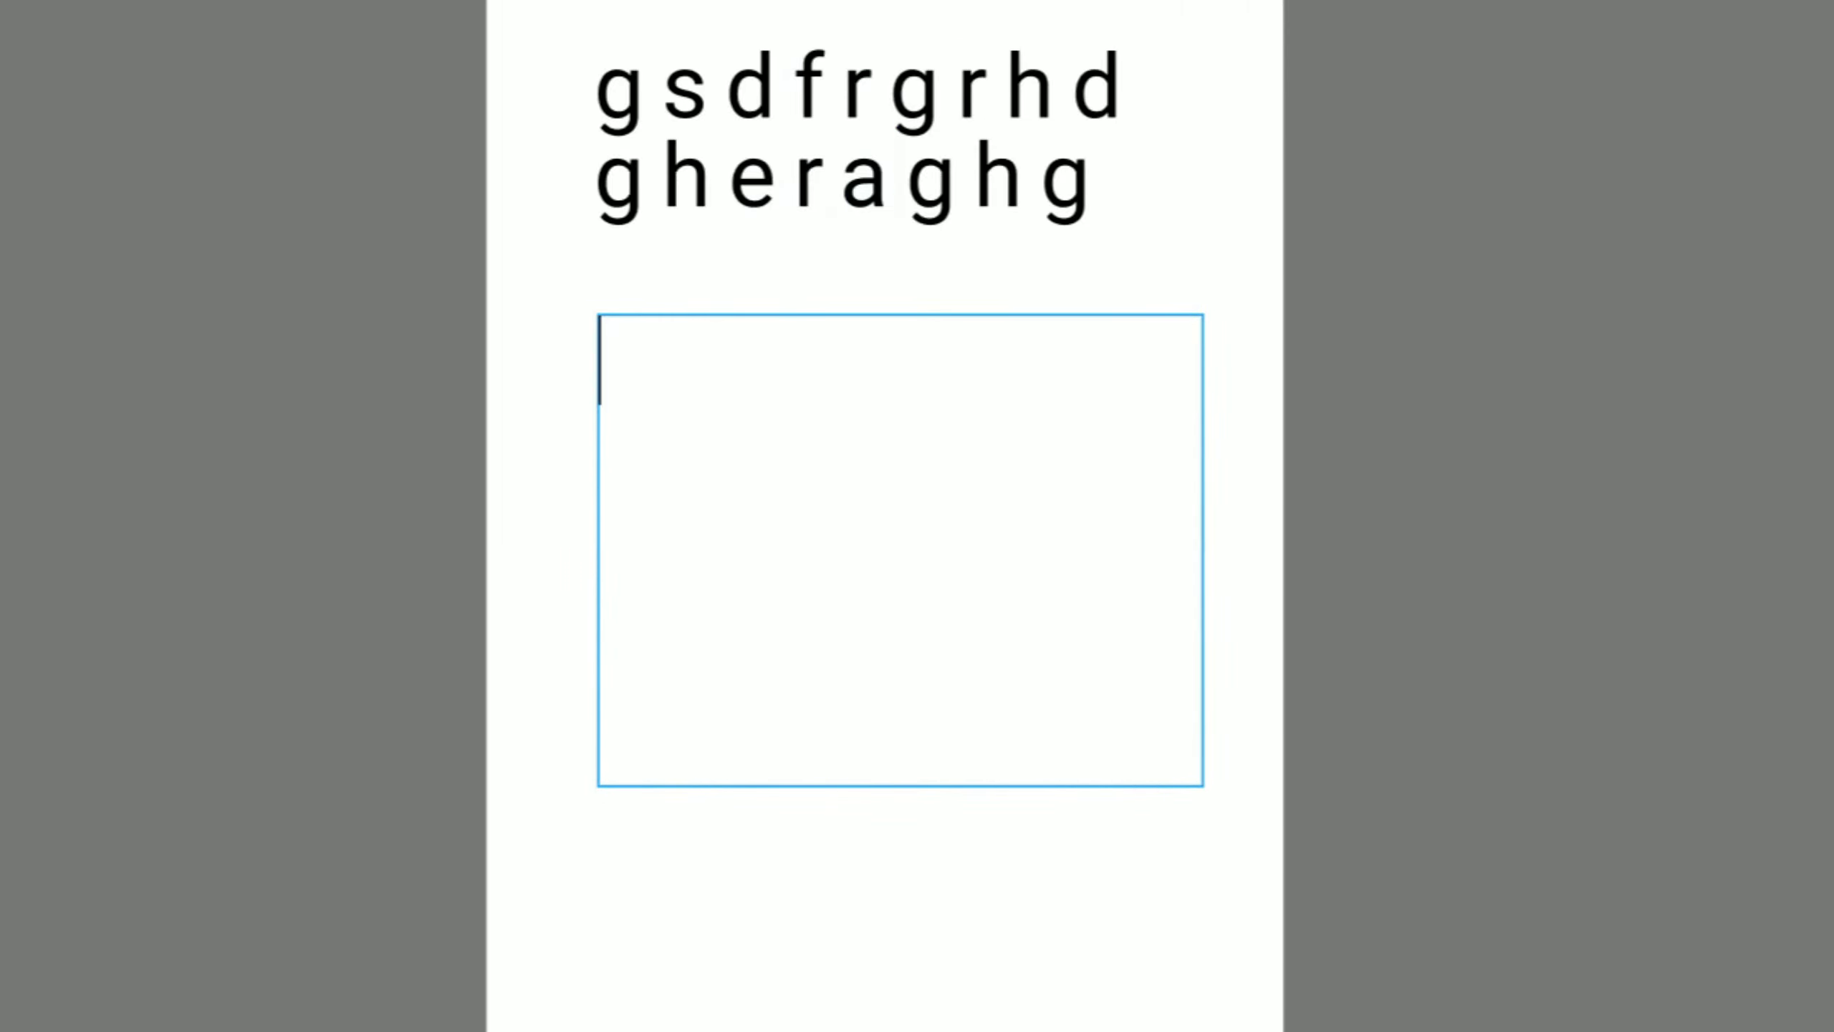
{"action": "type", "text": "fsbaf"}
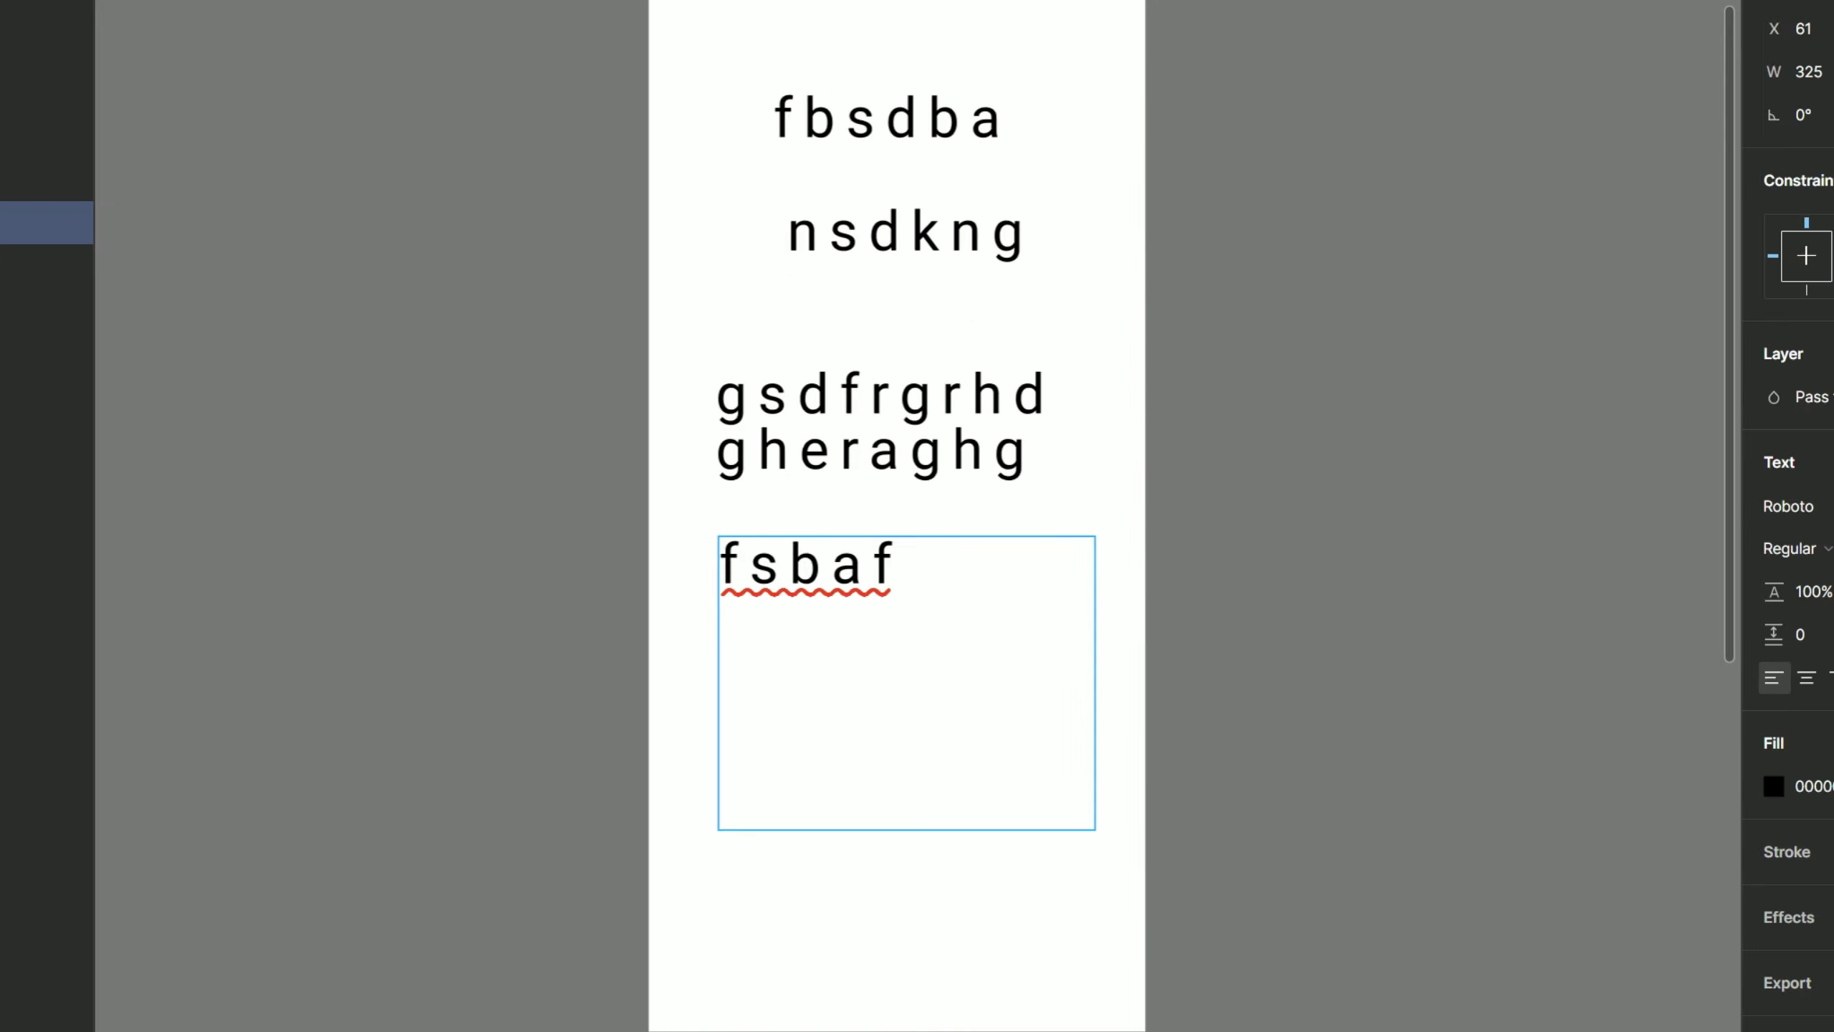
Step: Shrink the "fsbaf" text box to about 197 × 56 and delete it
{"action": "left_click", "coordinate": [957, 859]}
{"action": "double_click", "coordinate": [937, 843]}
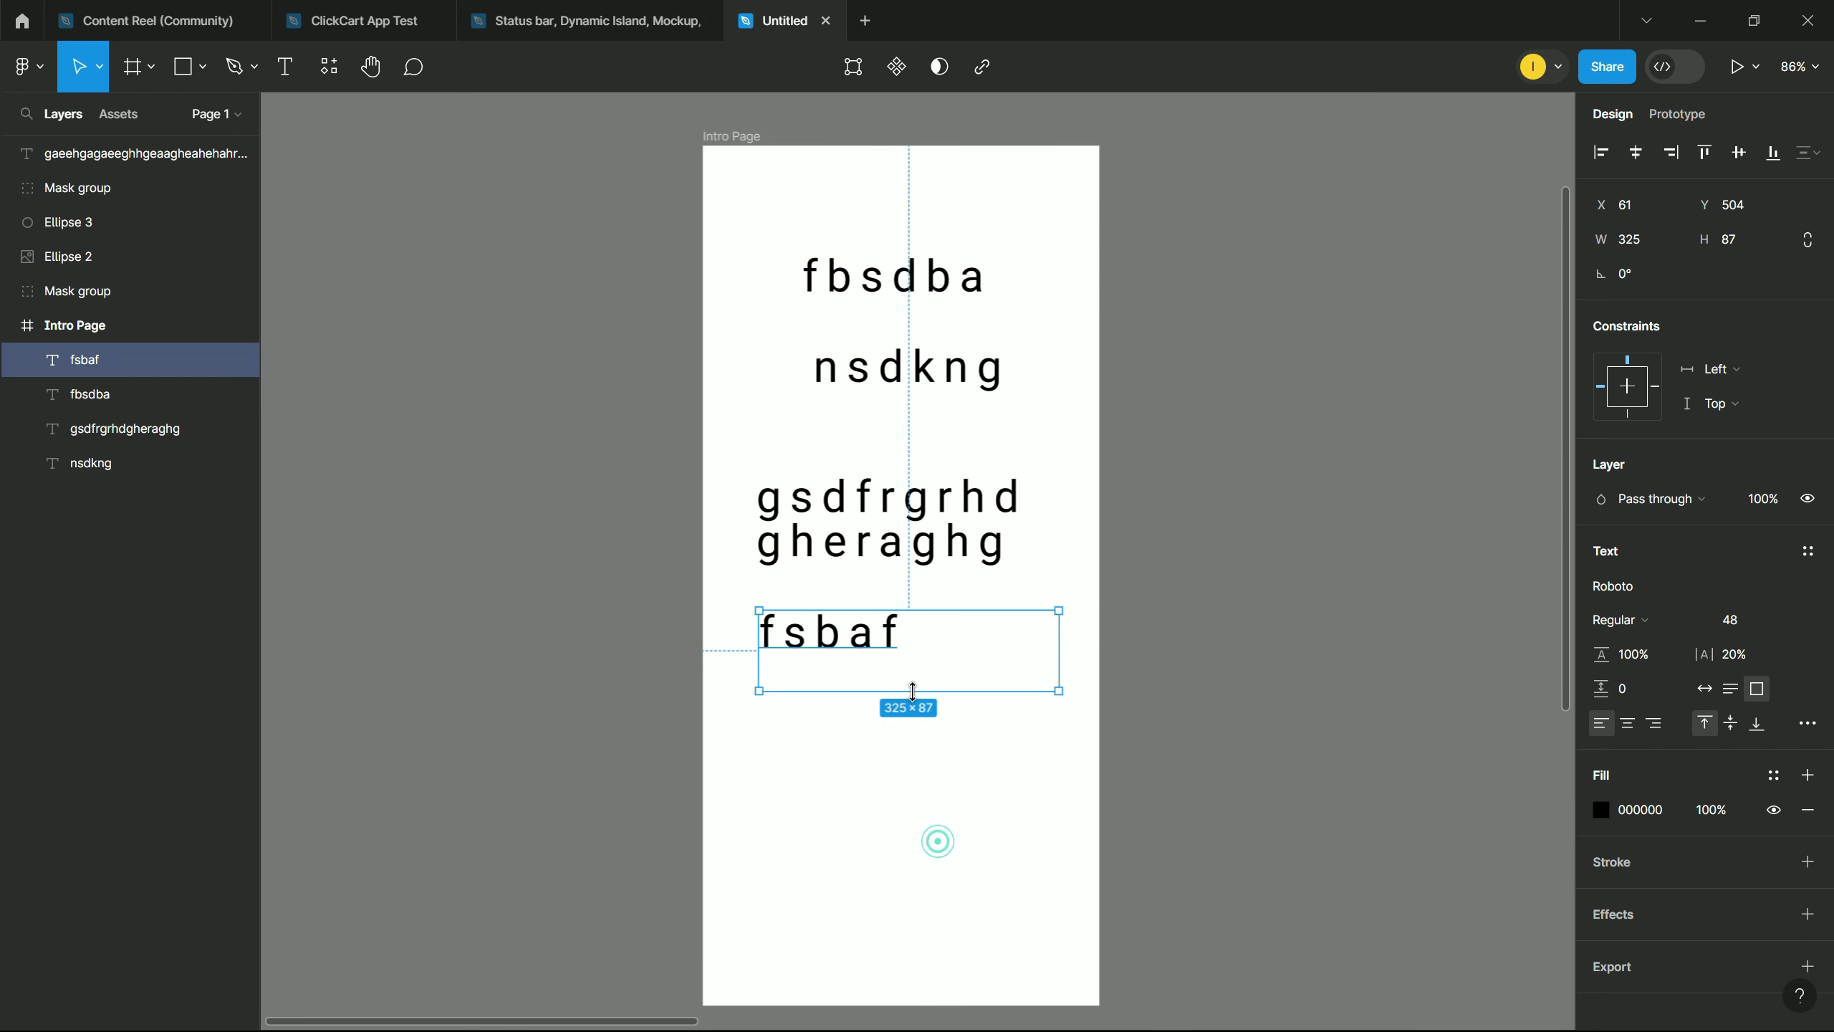
{"action": "double_click", "coordinate": [1059, 651]}
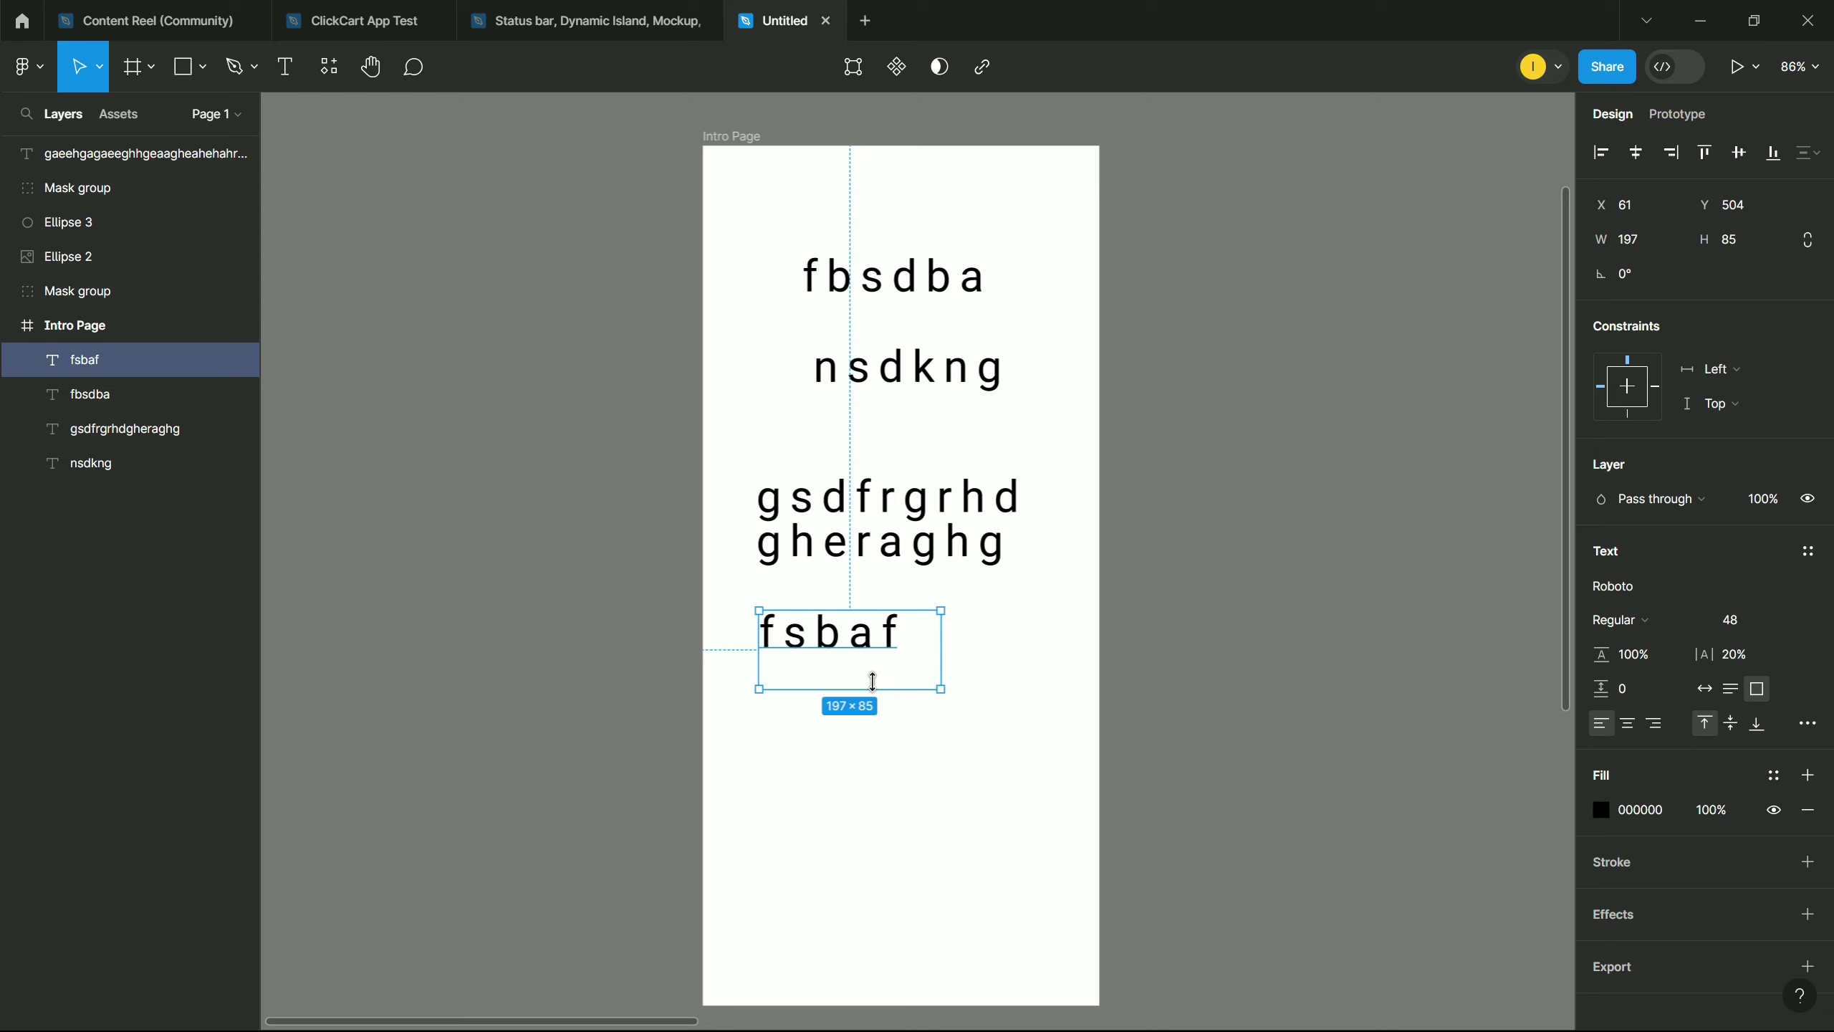
{"action": "left_click", "coordinate": [897, 705]}
{"action": "left_click", "coordinate": [866, 650]}
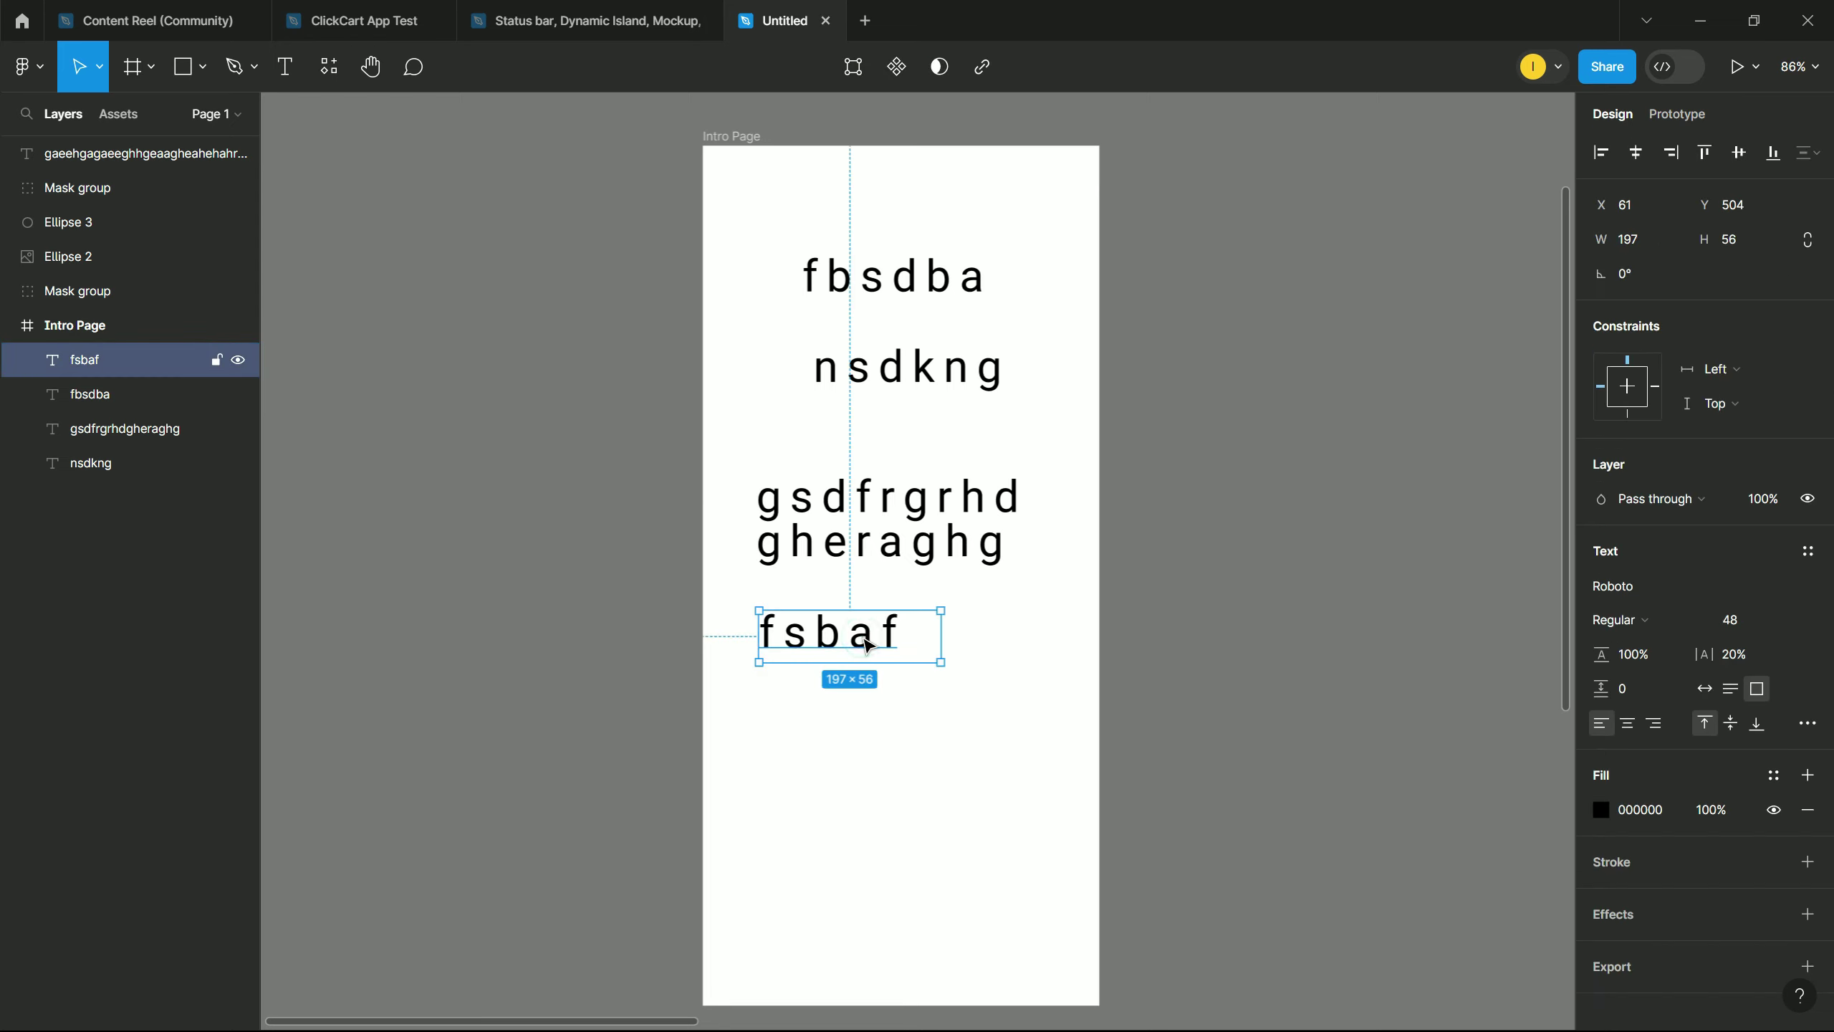
{"action": "key", "text": "Delete"}
Step: Delete the "nsdkng" text and move "fbsdba" into its place, at about X 117, Y 216
{"action": "left_click", "coordinate": [924, 378]}
{"action": "key", "text": "Delete"}
{"action": "left_click", "coordinate": [903, 285]}
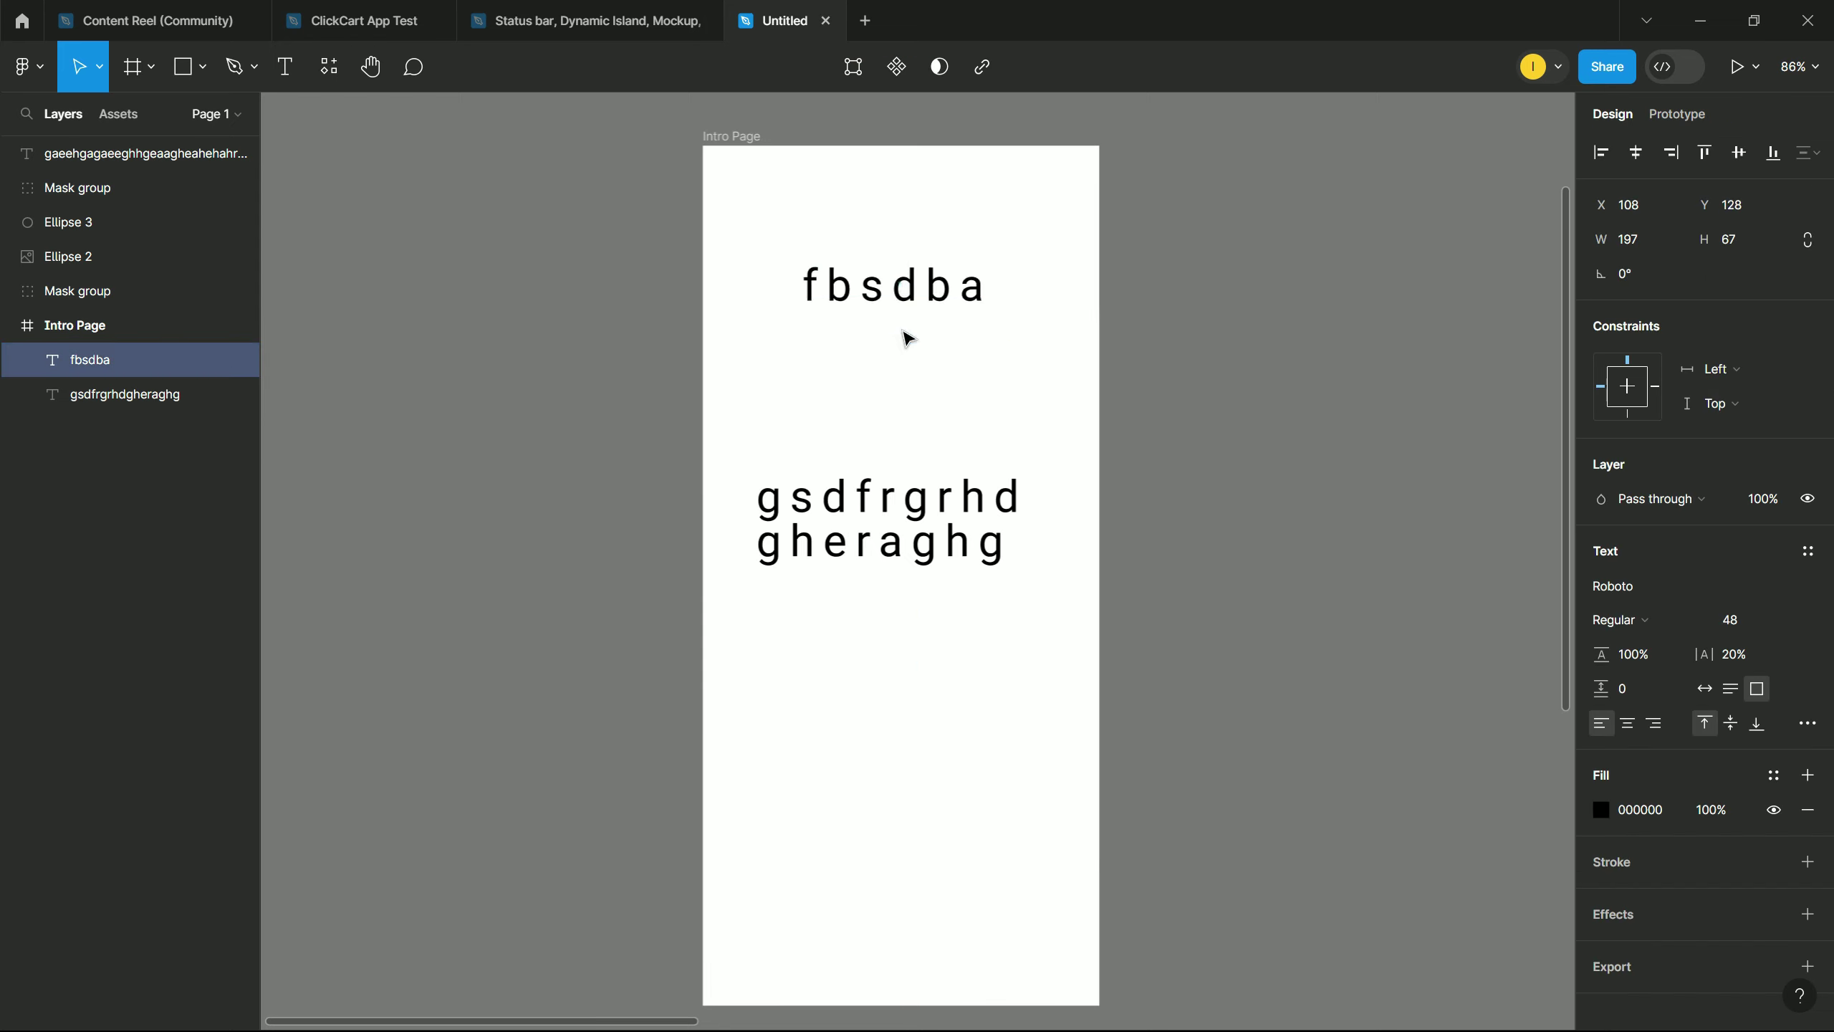
{"action": "left_click_drag", "start_coordinate": [892, 278], "coordinate": [893, 358]}
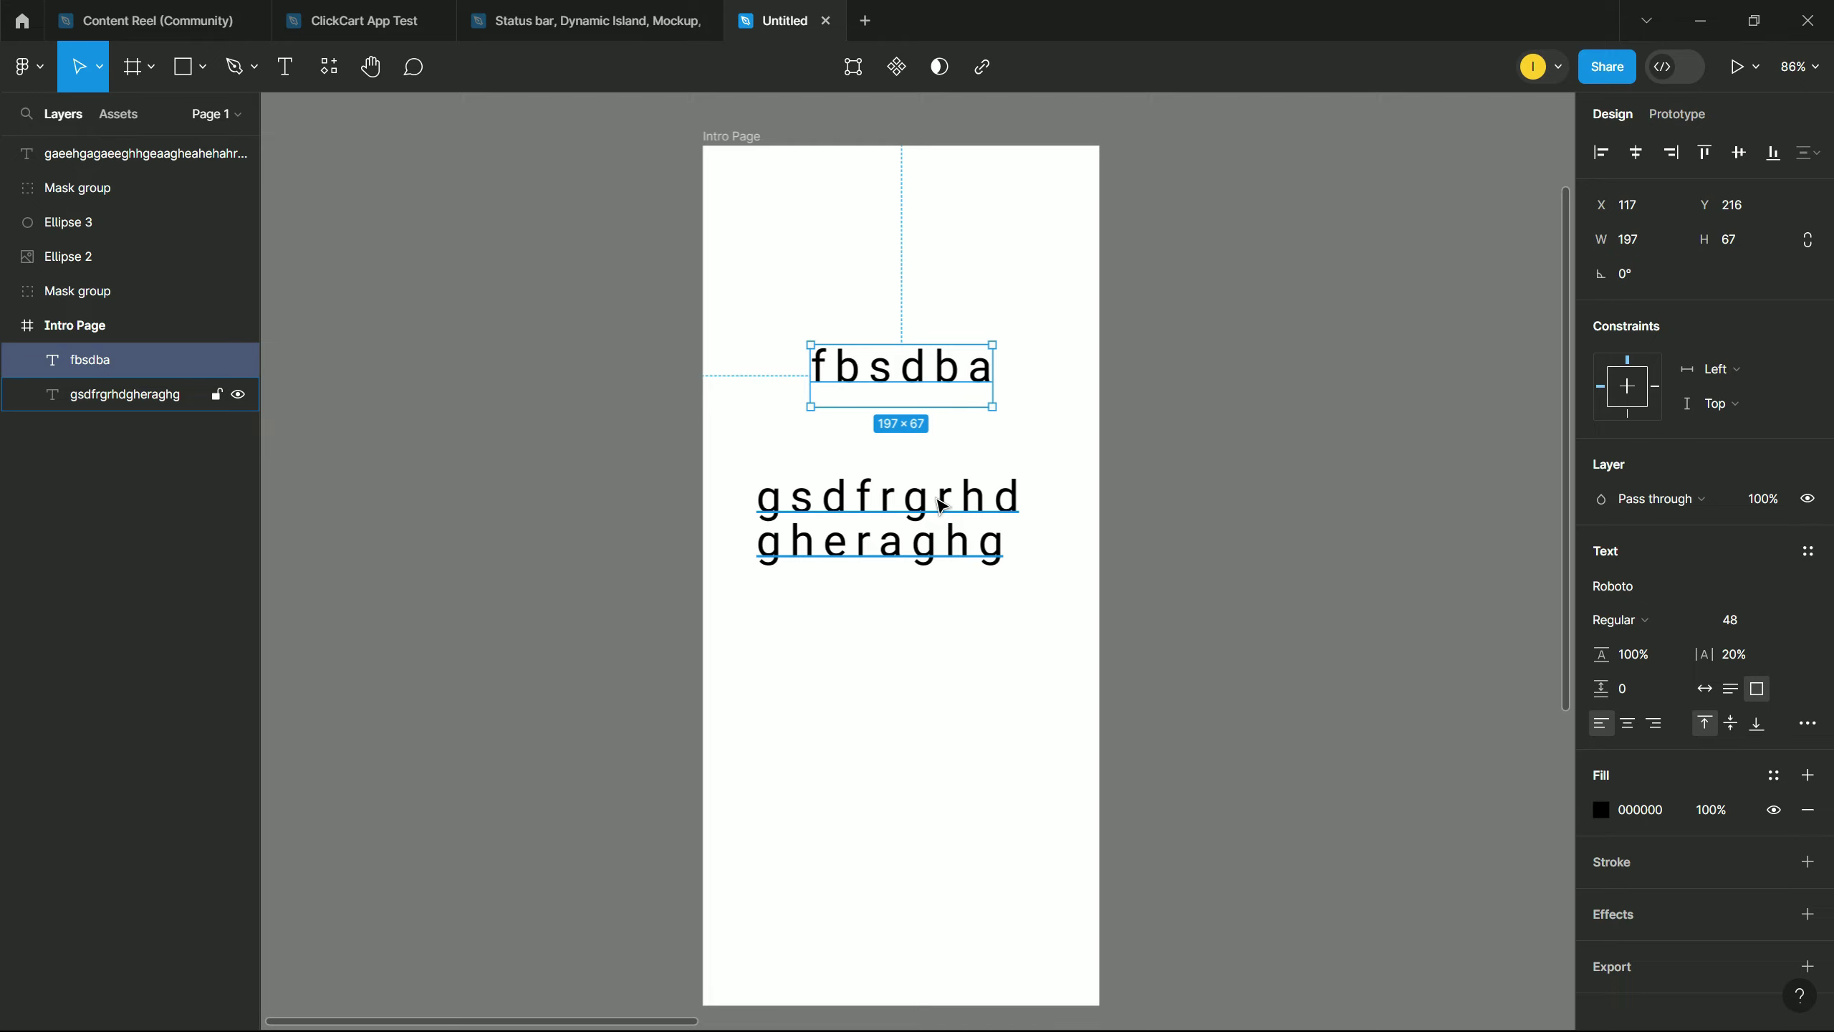
Step: Preview other fonts and font weights on the two-line text, such as Rockwell Condensed, Romanesco and Black, keeping Roboto Regular
{"action": "left_click", "coordinate": [941, 504]}
{"action": "left_click", "coordinate": [1661, 586]}
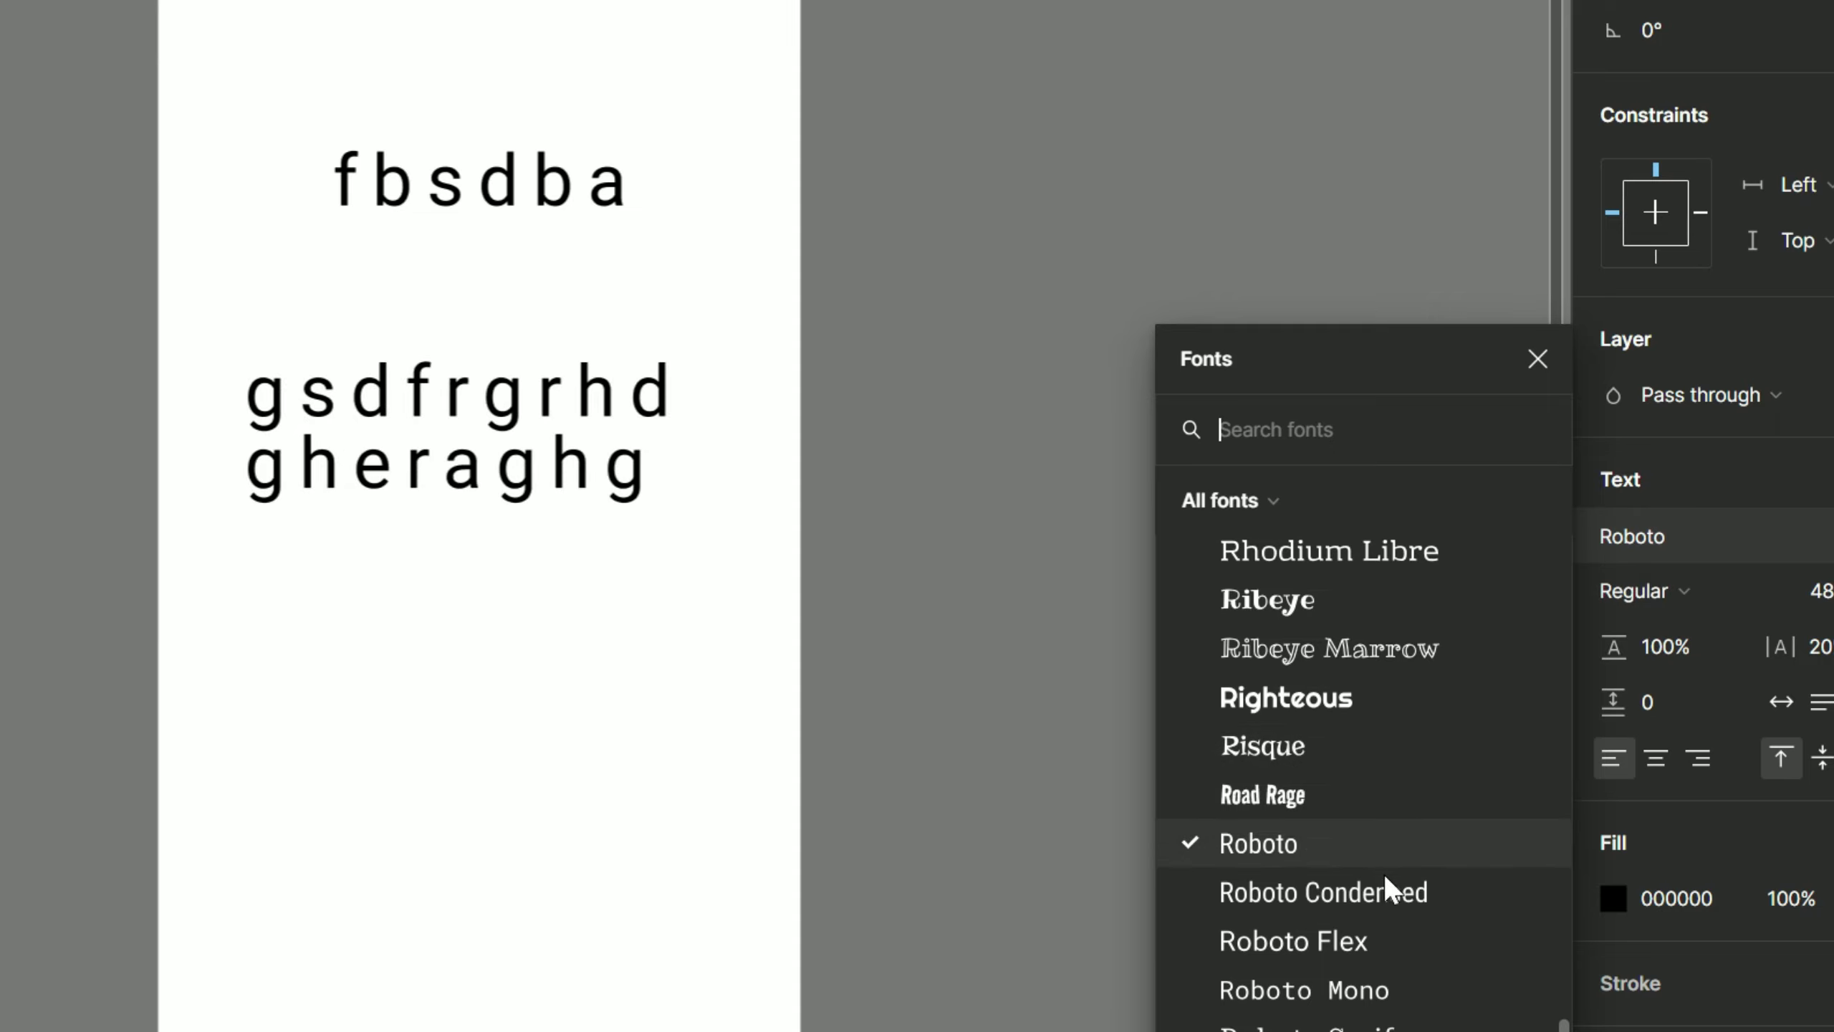
{"action": "scroll", "coordinate": [1242, 923], "scroll_direction": "down", "scroll_amount": 5}
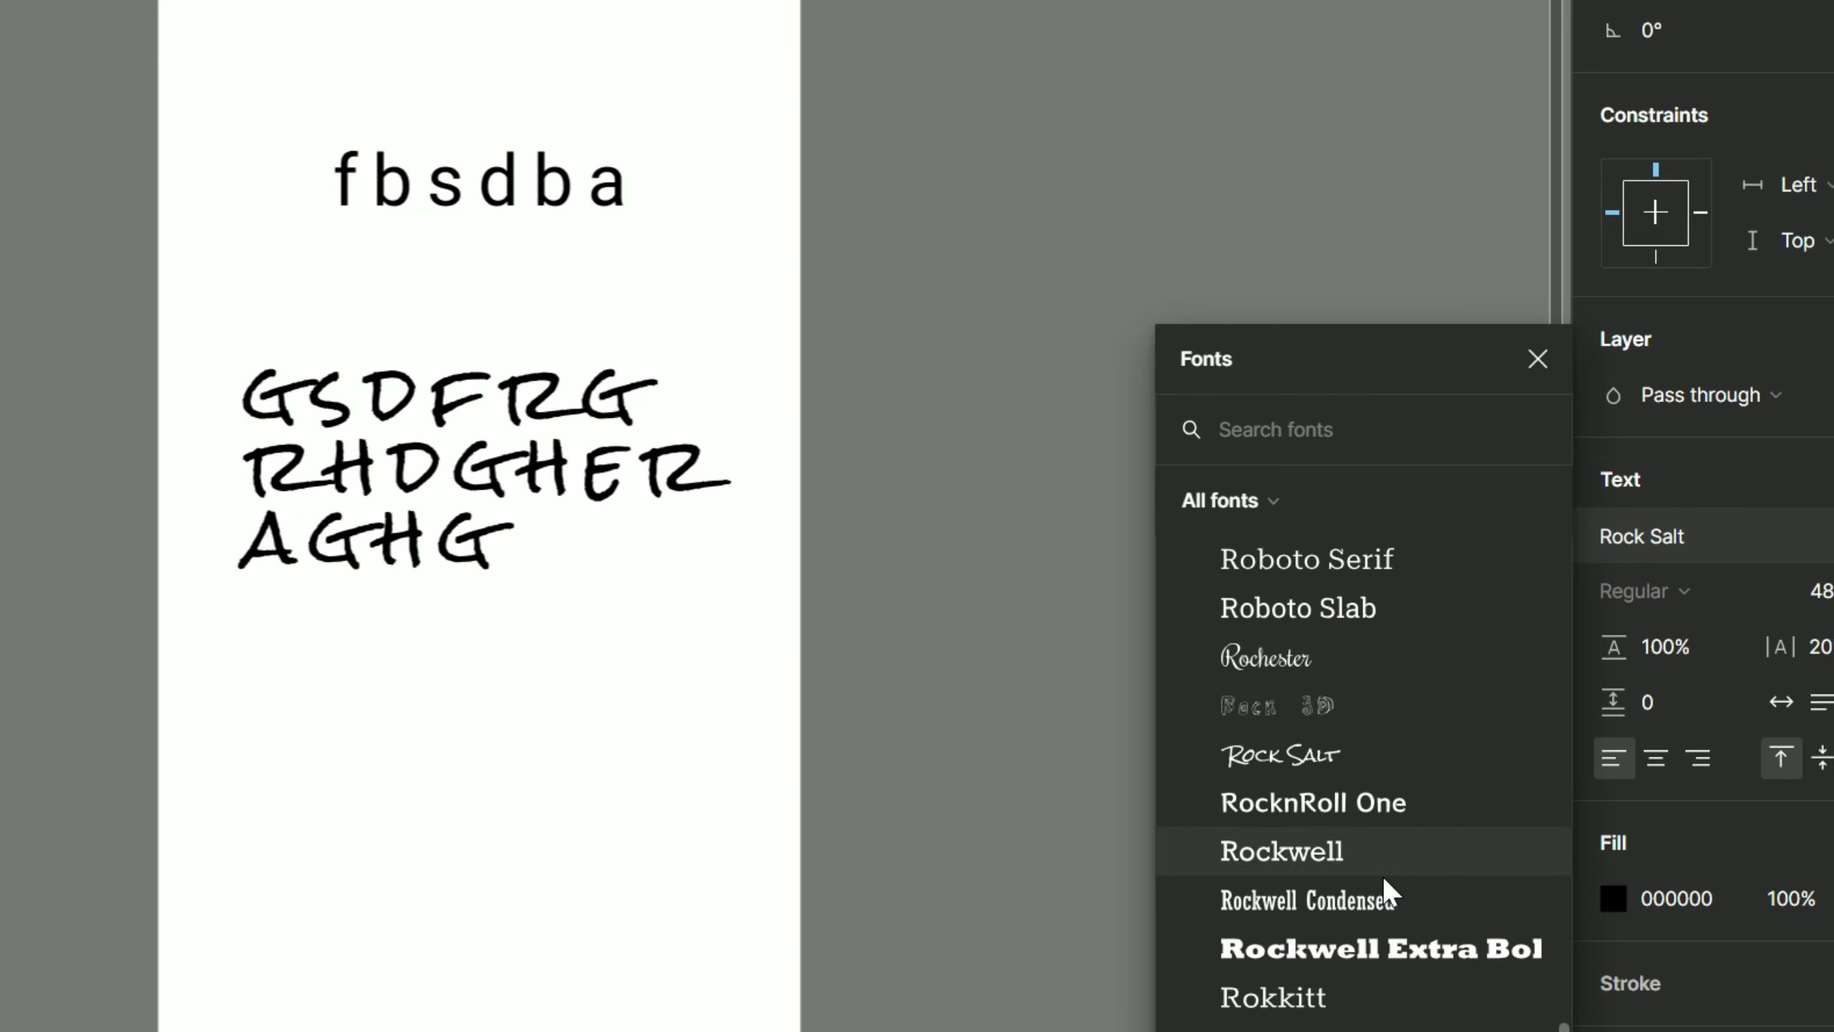
{"action": "left_click", "coordinate": [1382, 880]}
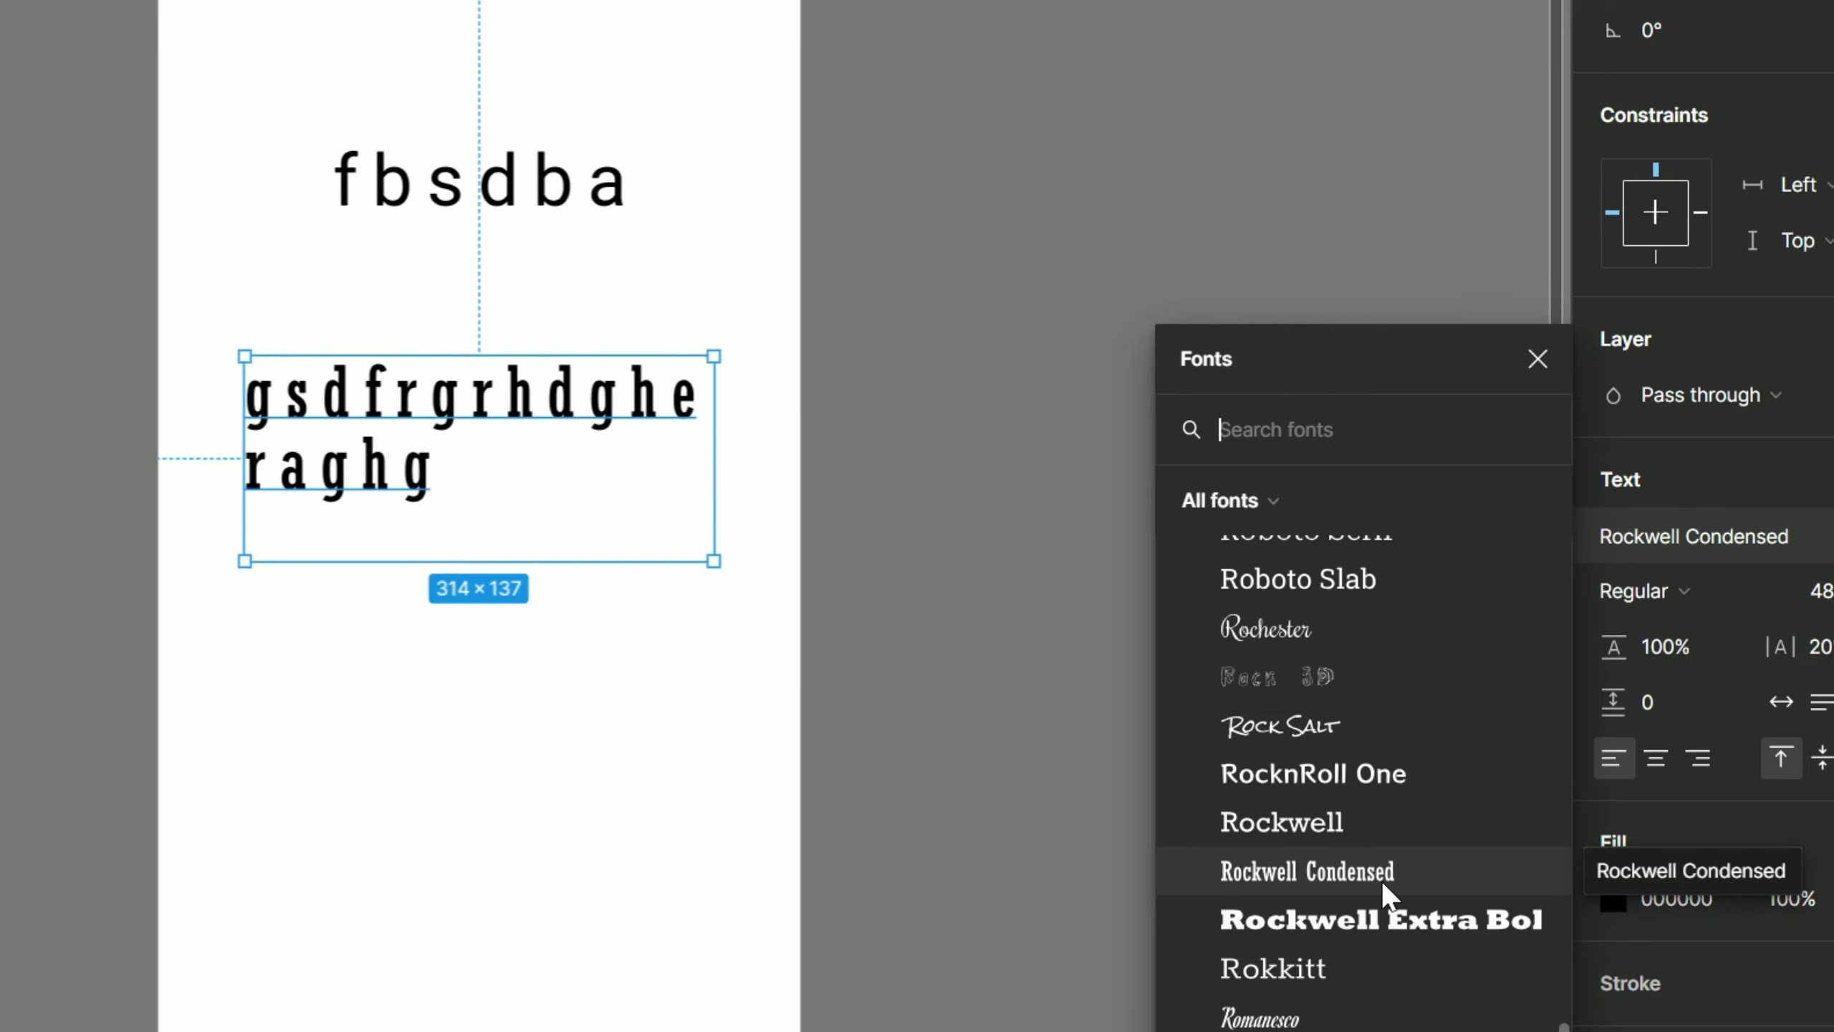
{"action": "left_click", "coordinate": [1363, 992]}
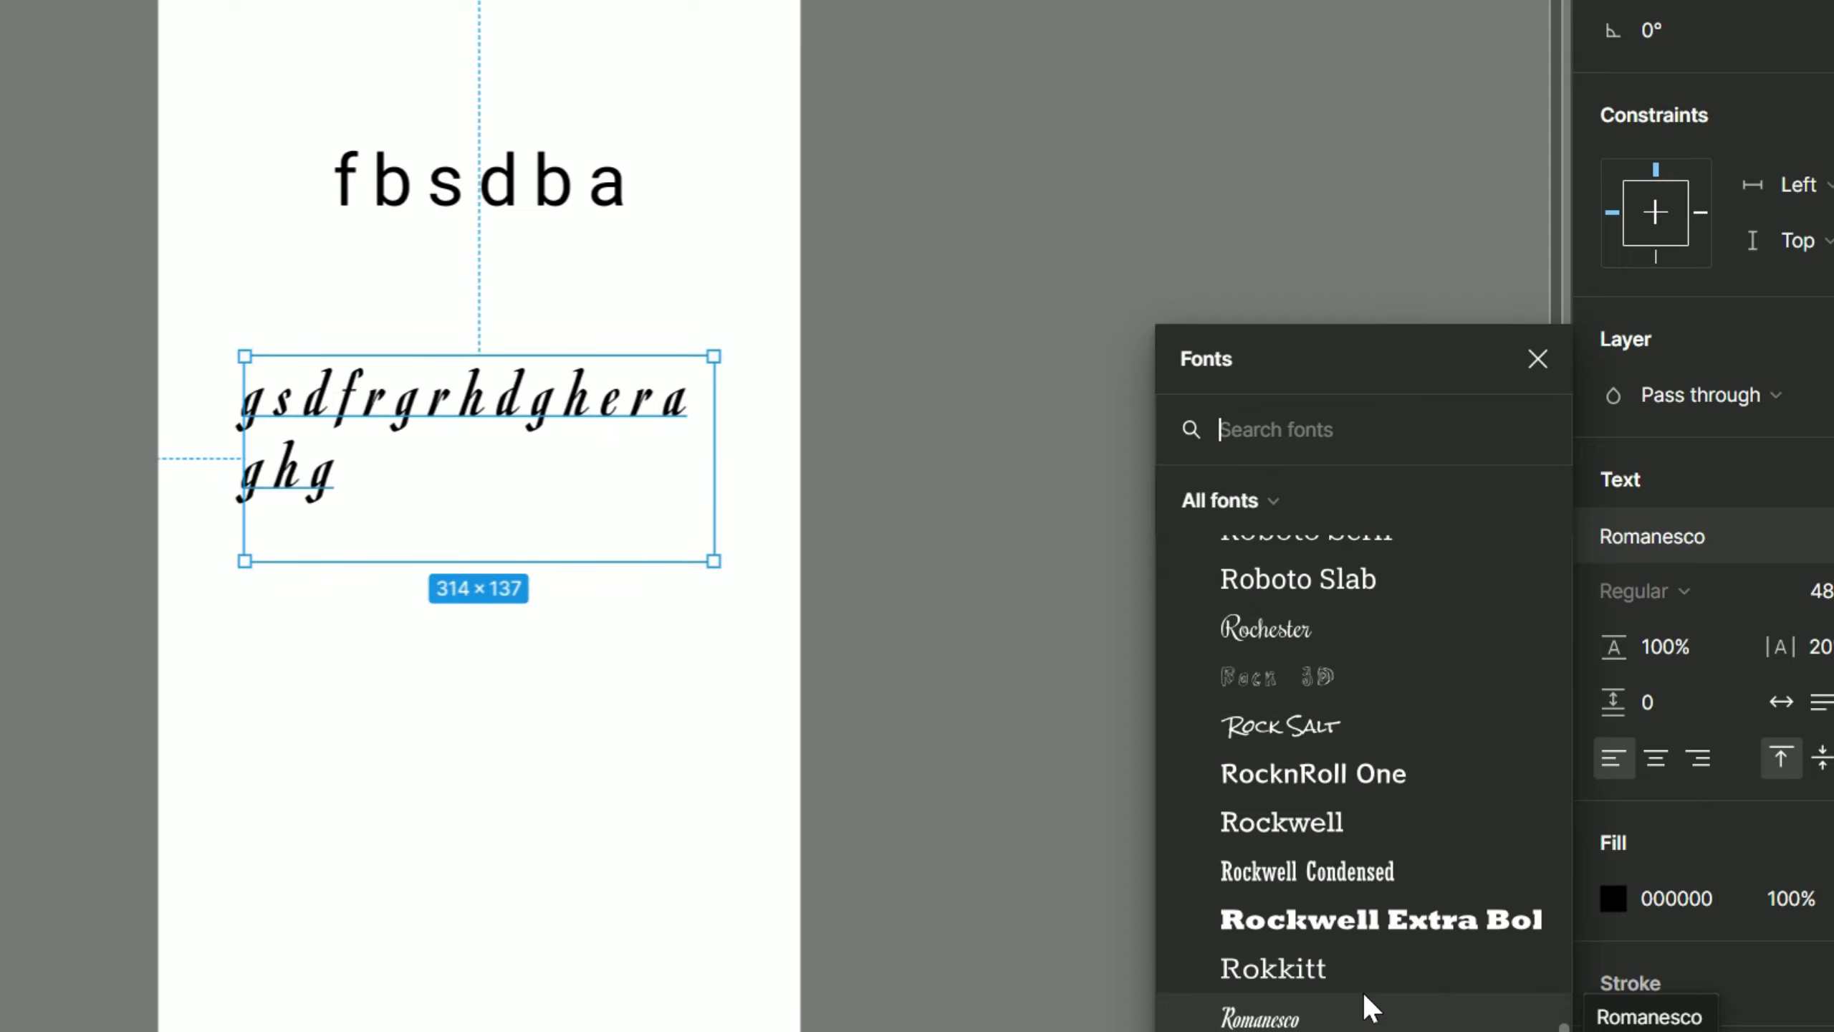
{"action": "scroll", "coordinate": [1318, 796], "scroll_direction": "up", "scroll_amount": 10}
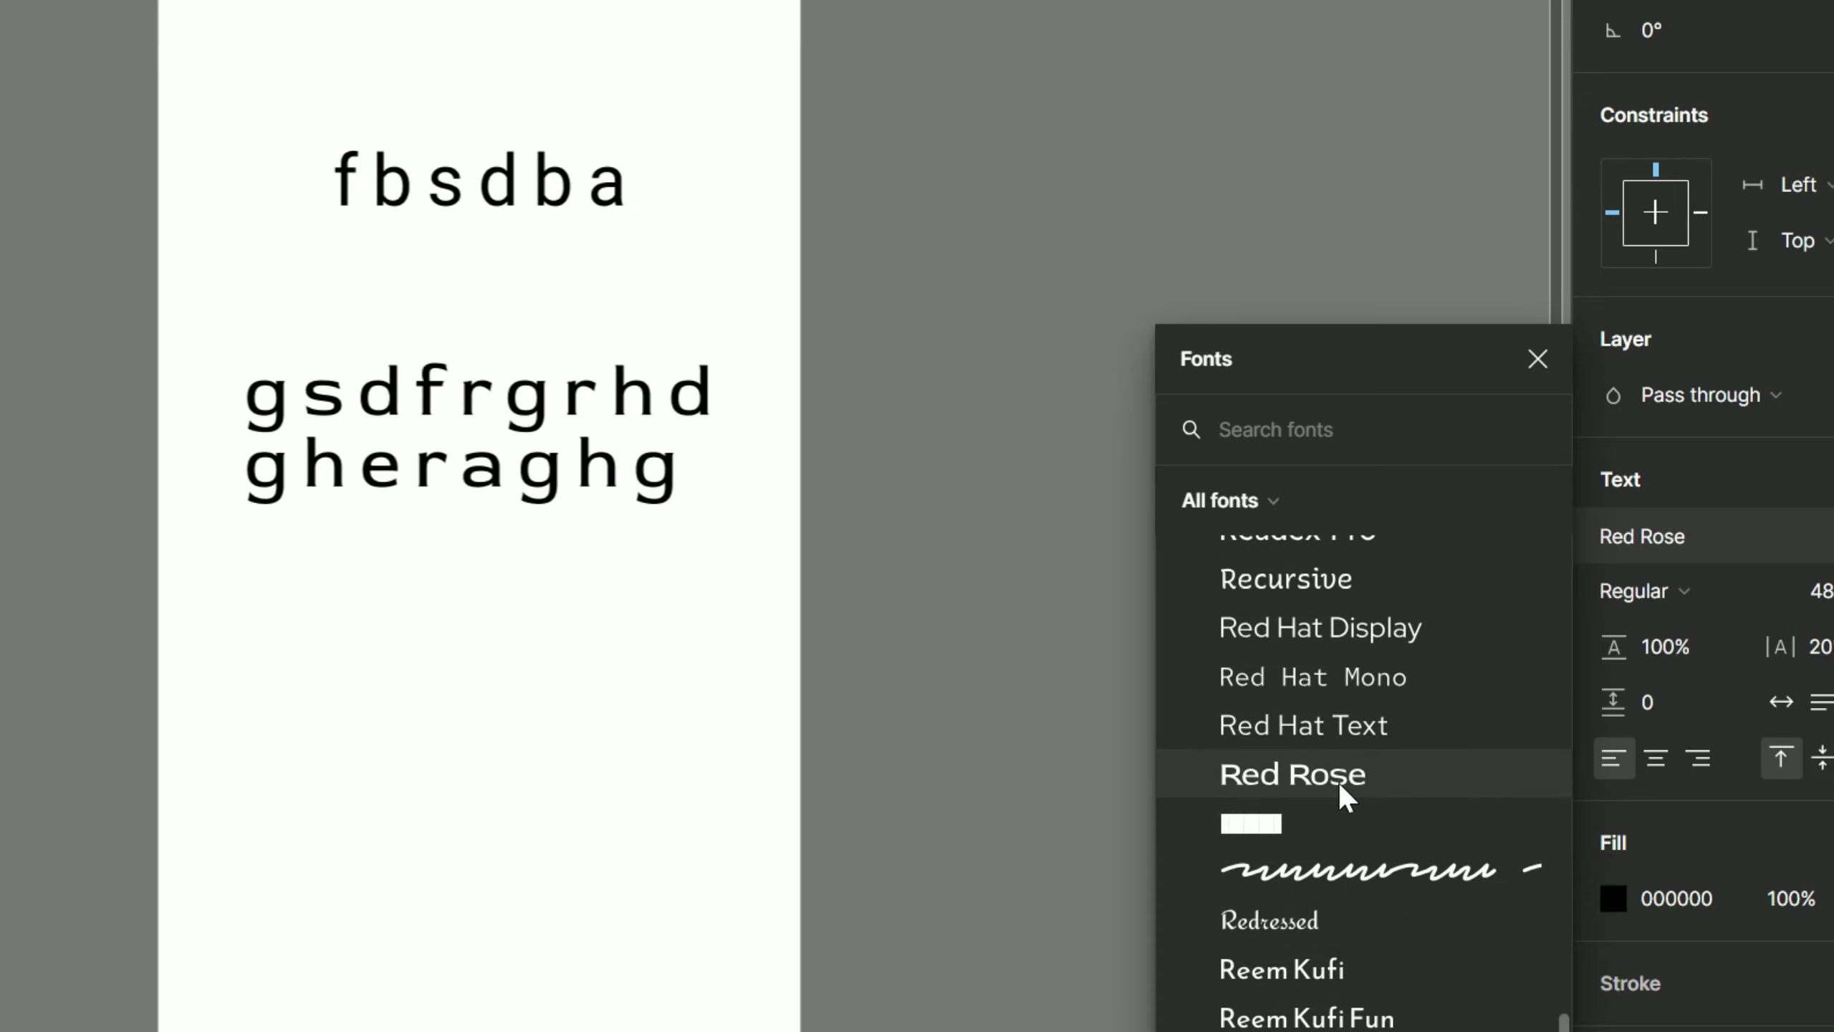
{"action": "scroll", "coordinate": [1362, 790], "scroll_direction": "up", "scroll_amount": 15}
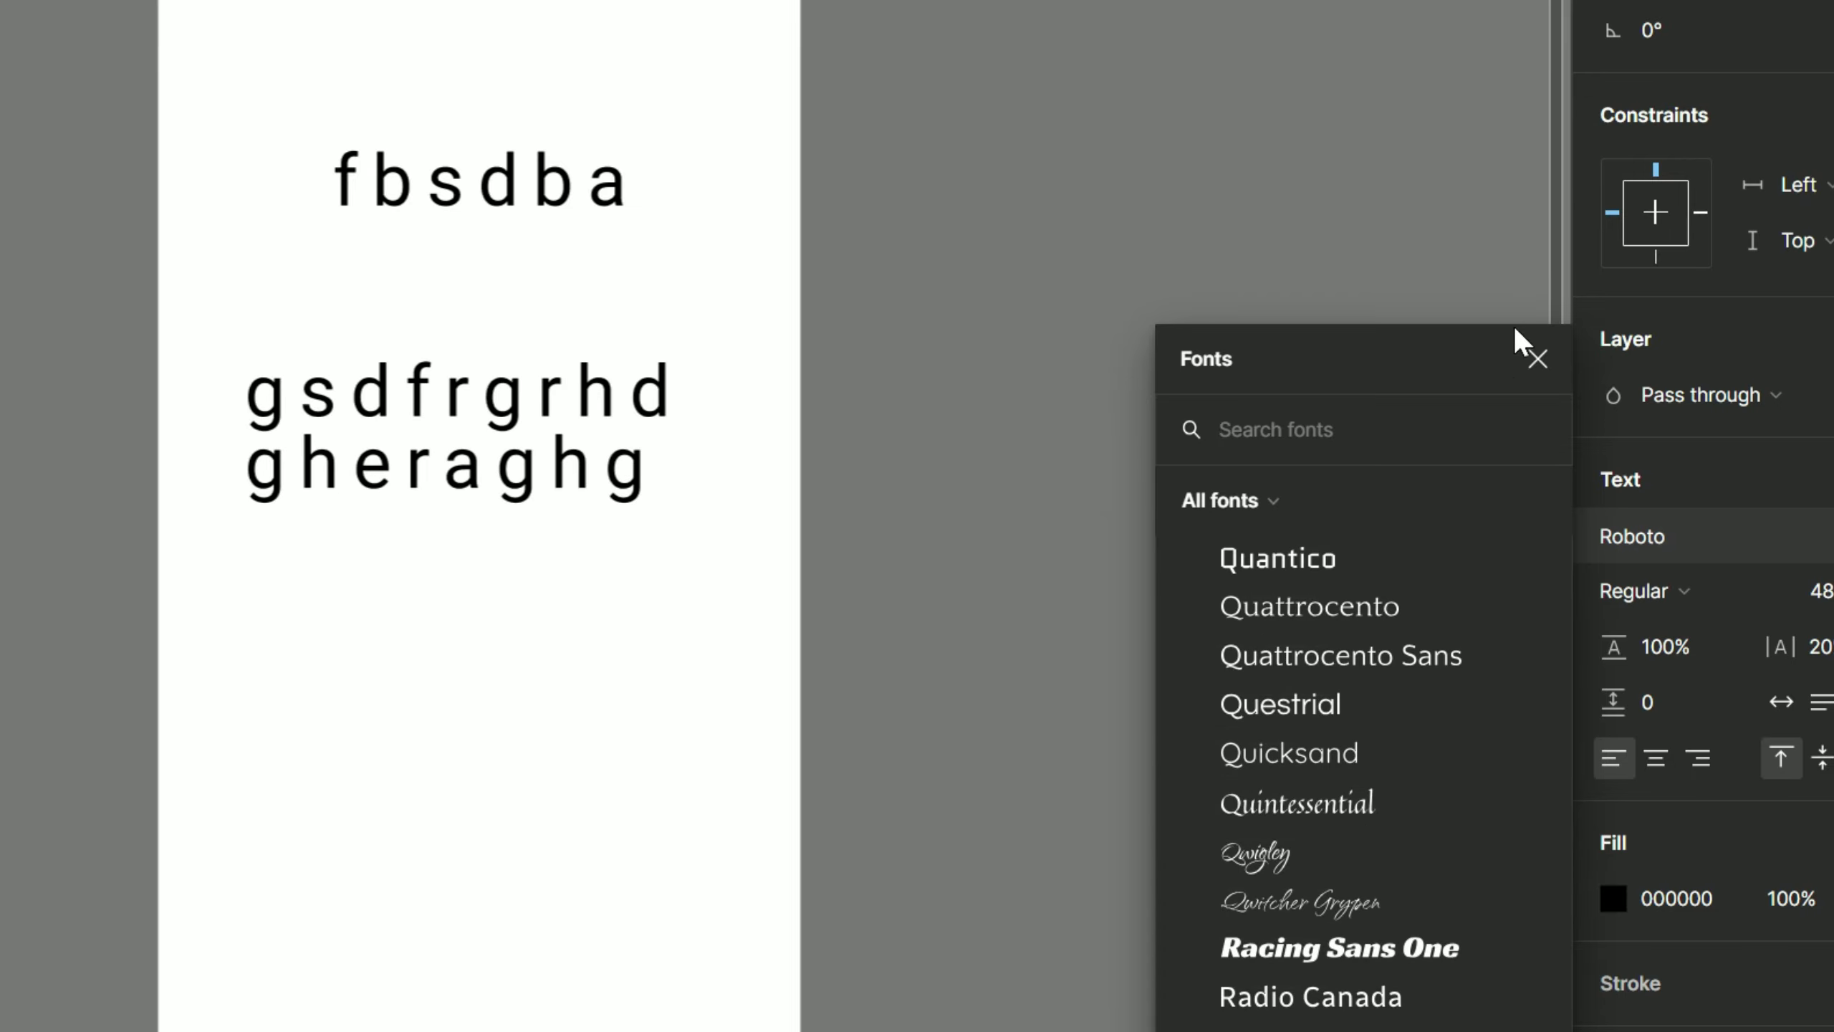
{"action": "left_click", "coordinate": [1543, 370]}
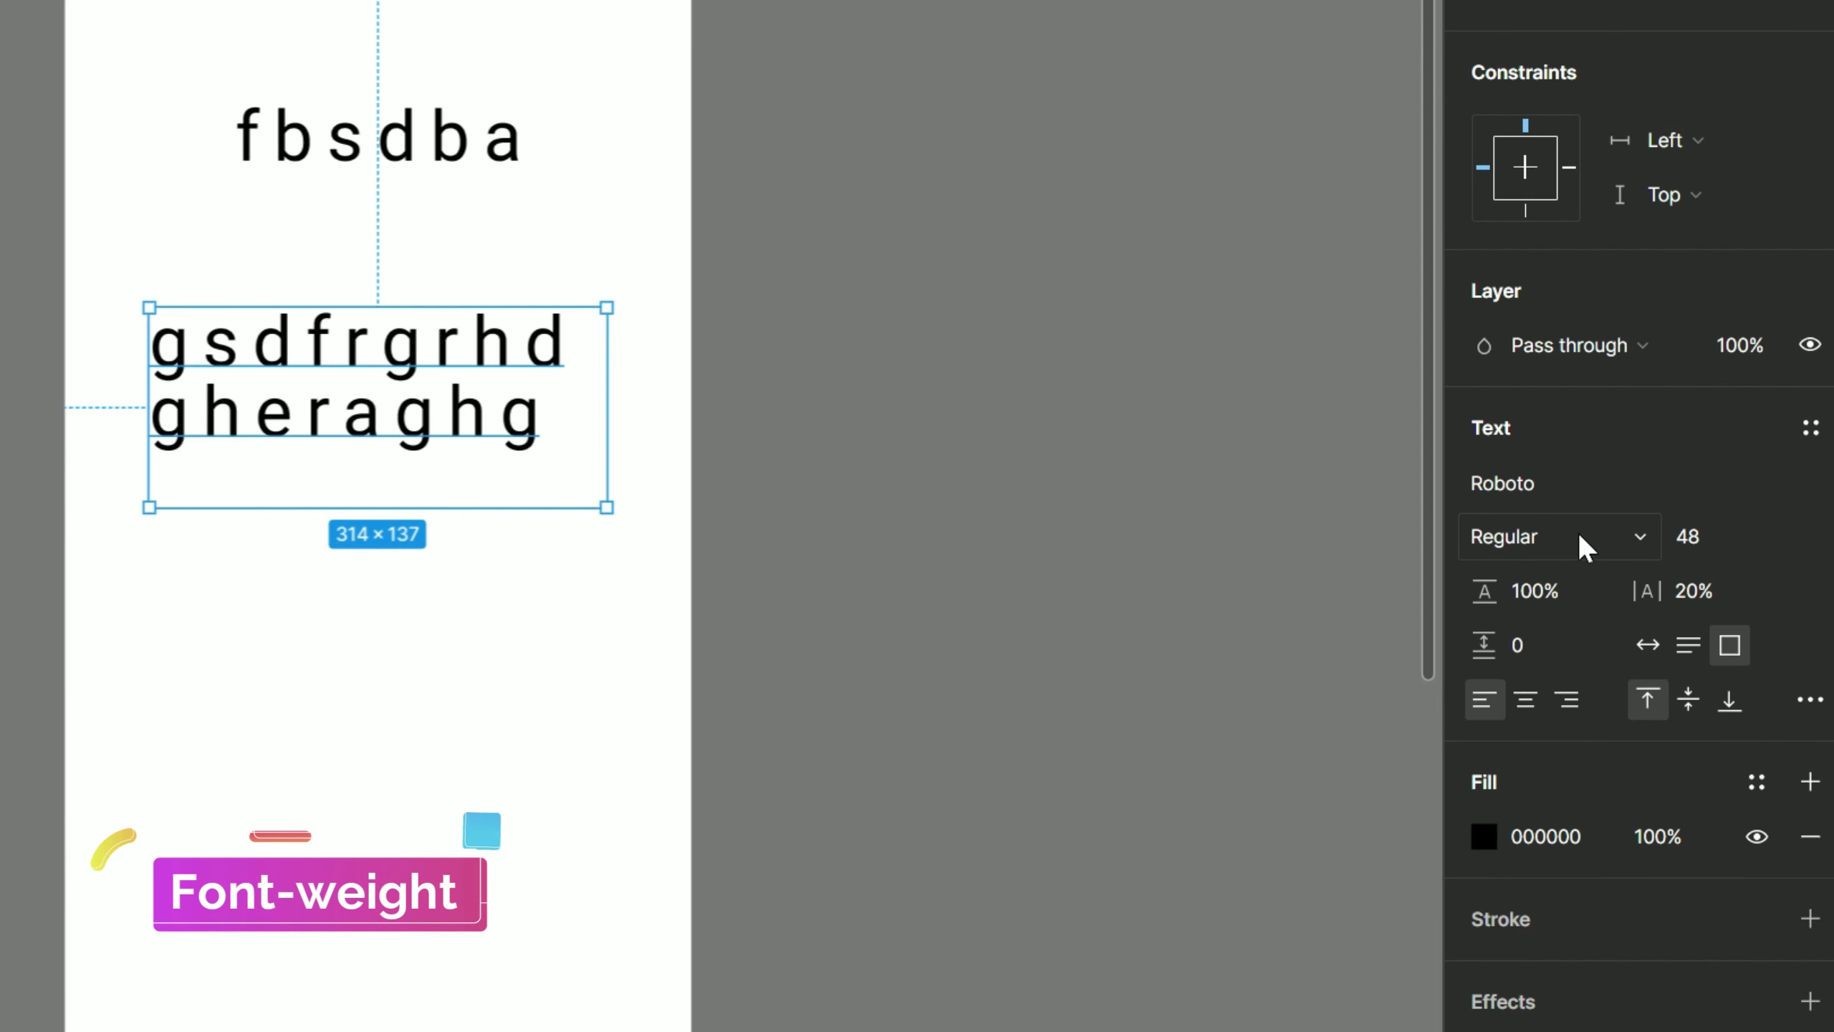
{"action": "left_click", "coordinate": [1578, 532]}
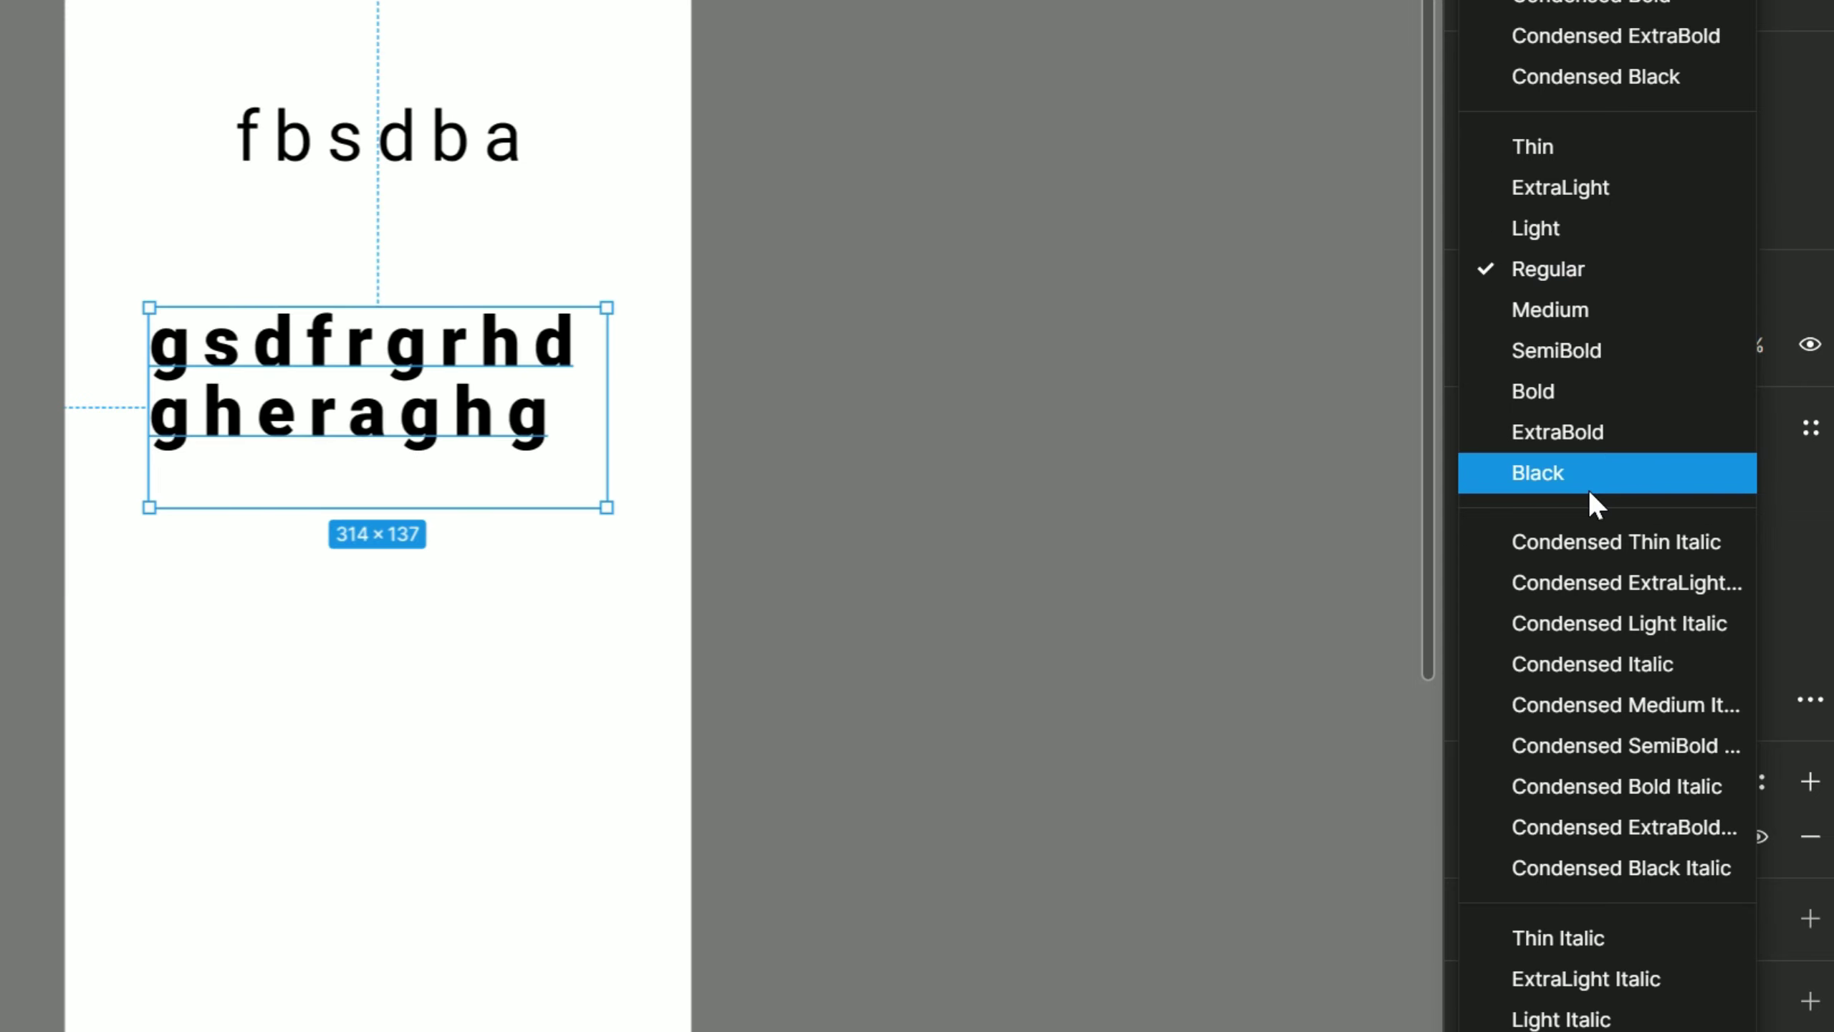
{"action": "left_click", "coordinate": [1181, 476]}
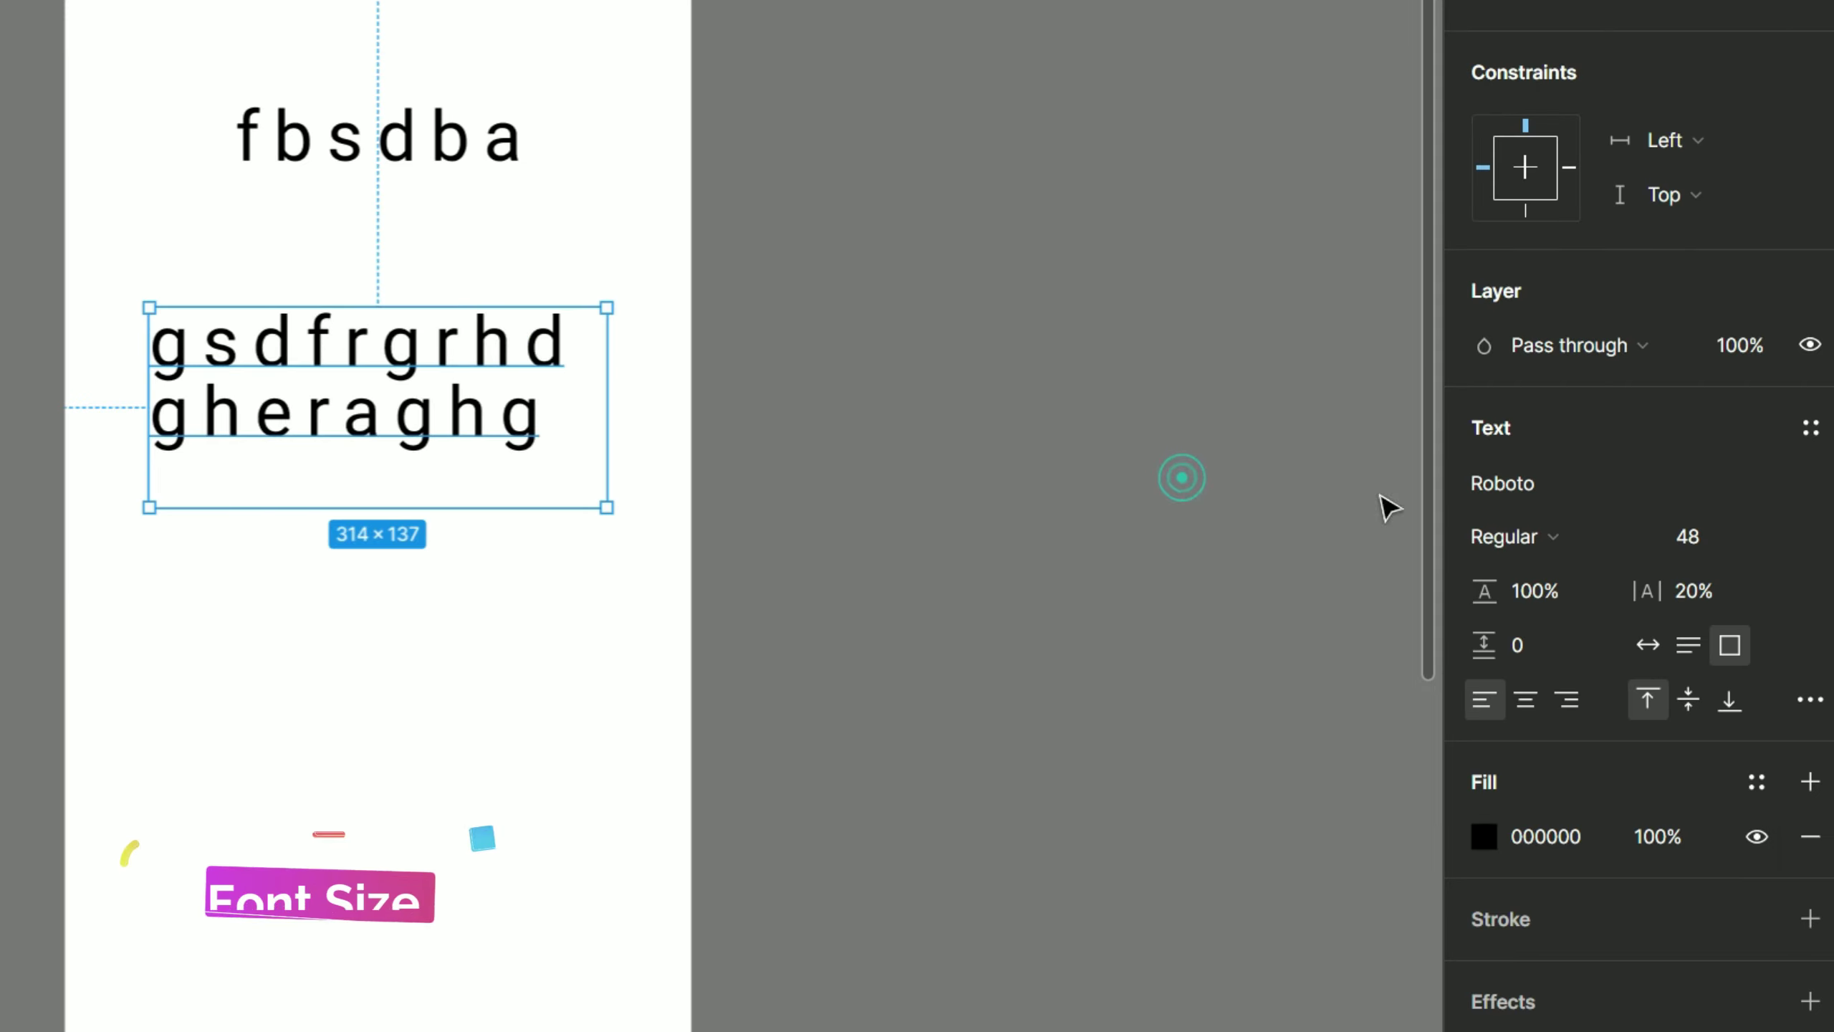
Step: Try a font size of 10 on the two-line text and undo it
{"action": "left_click", "coordinate": [1748, 533]}
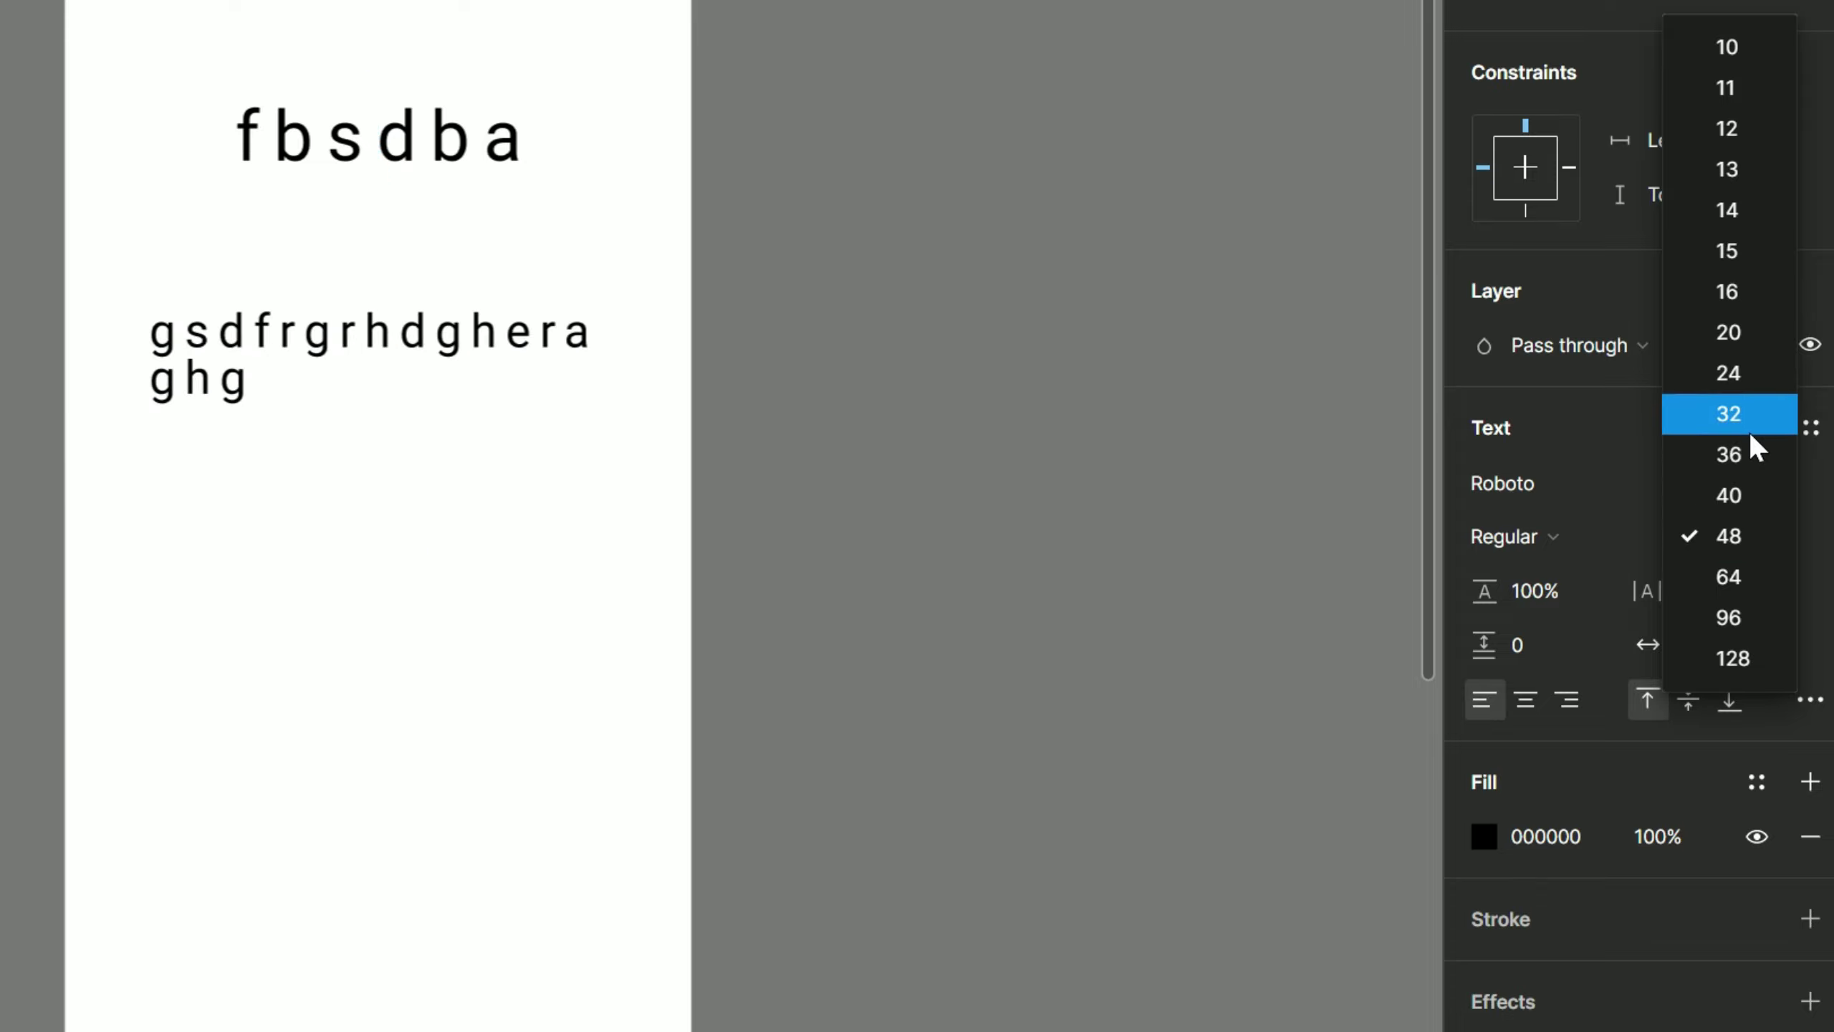
{"action": "left_click", "coordinate": [1742, 47]}
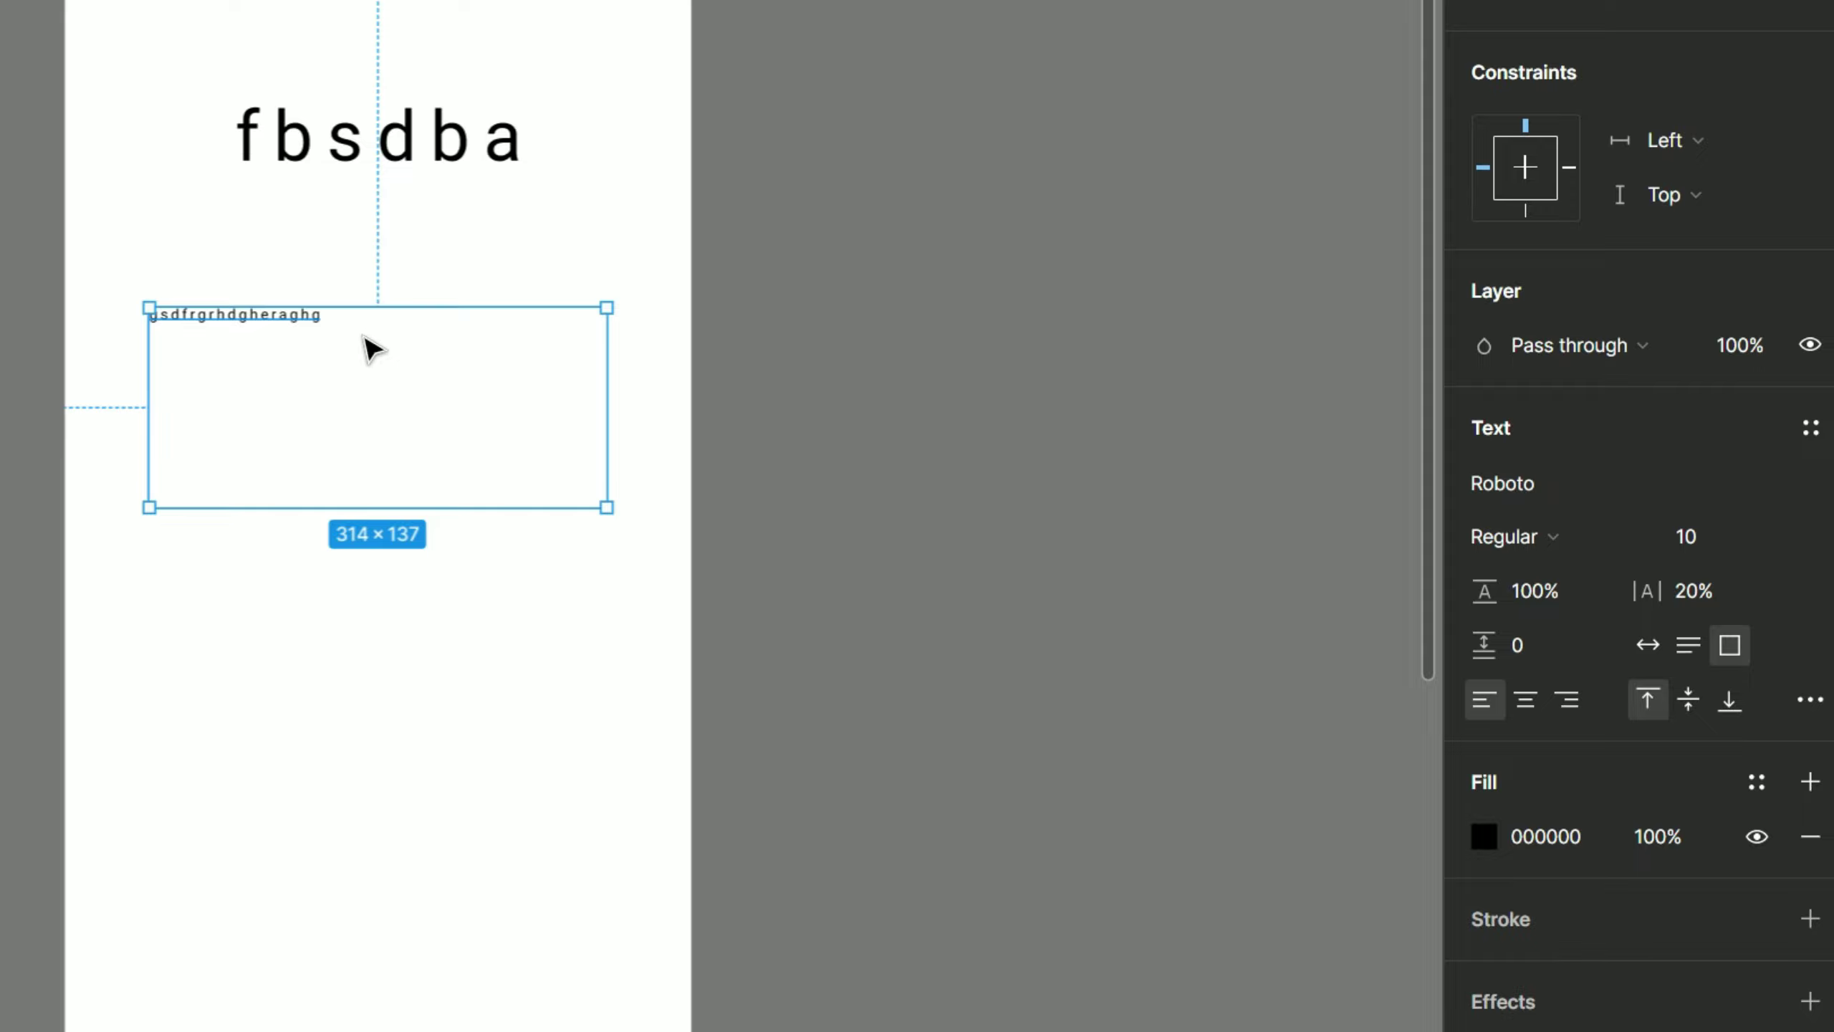
{"action": "key", "text": "ctrl+z"}
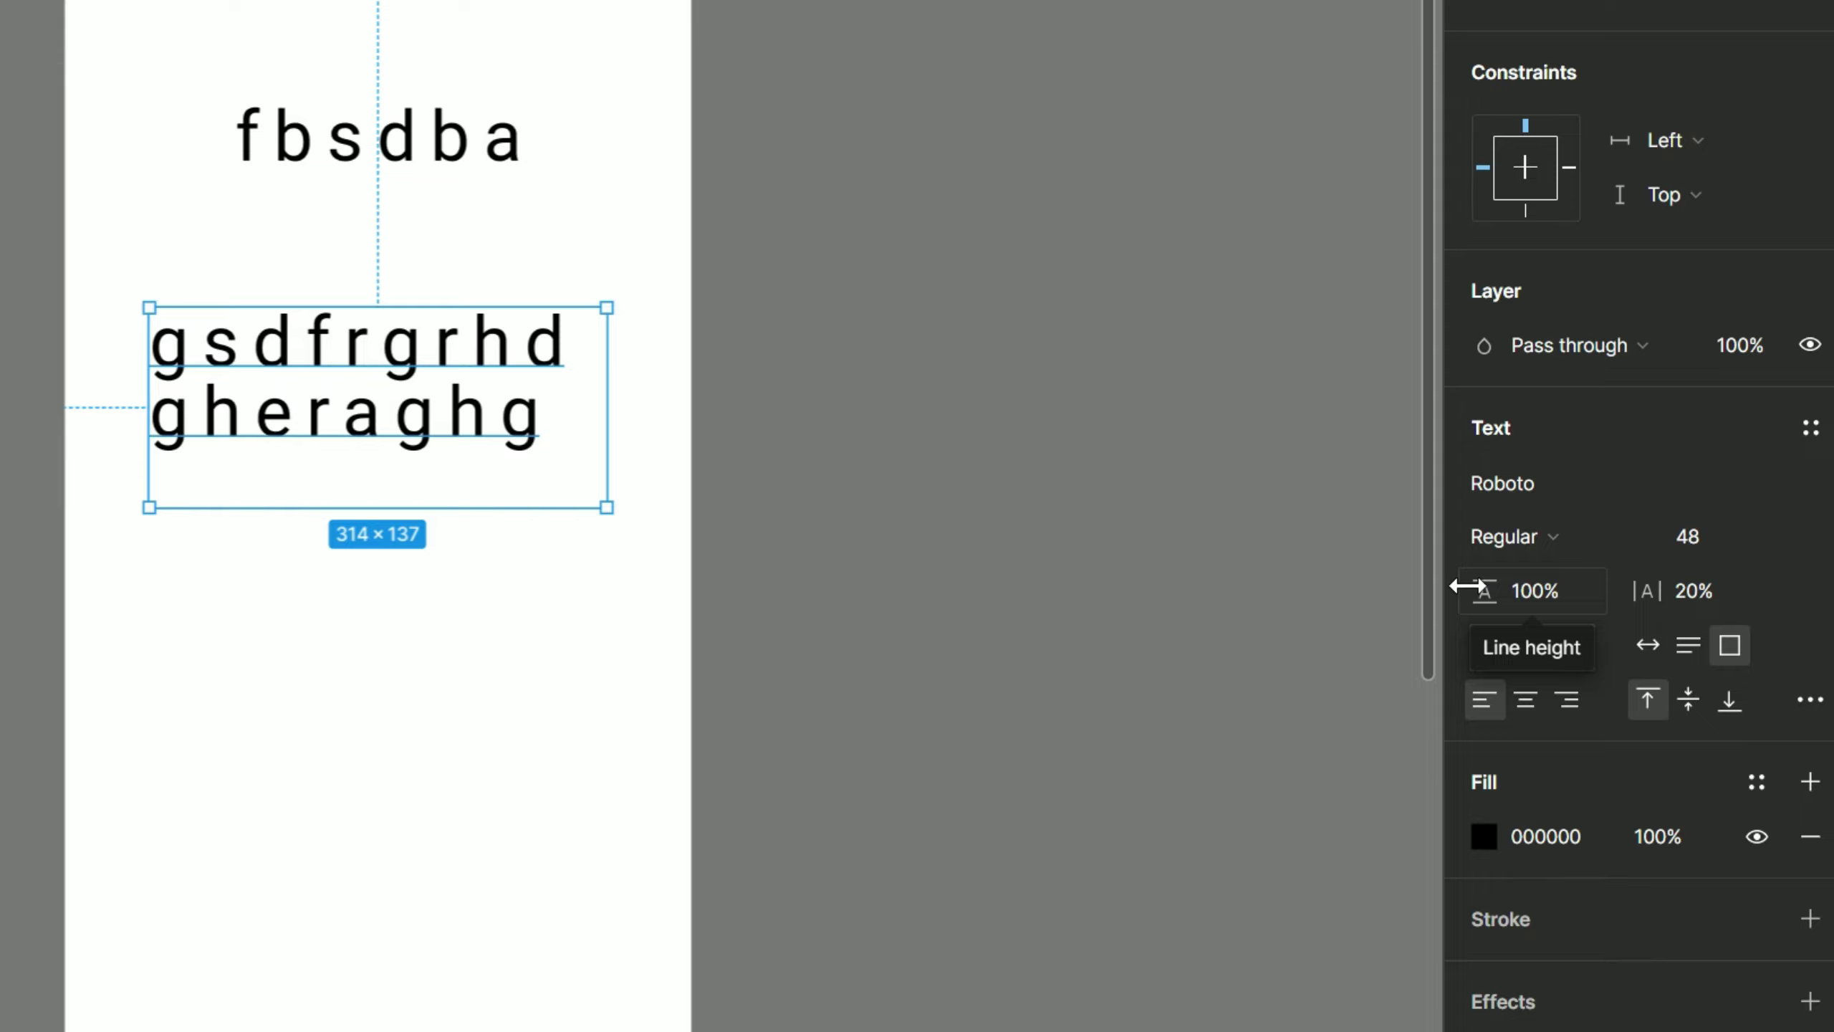
Step: Set the two-line text's line height to 120% and its letter spacing to 7%
{"action": "mouse_move", "coordinate": [1466, 585]}
{"action": "left_mouse_down"}
{"action": "mouse_move", "coordinate": [1516, 586]}
{"action": "mouse_move", "coordinate": [1481, 578]}
{"action": "mouse_move", "coordinate": [1494, 582]}
{"action": "left_mouse_up"}
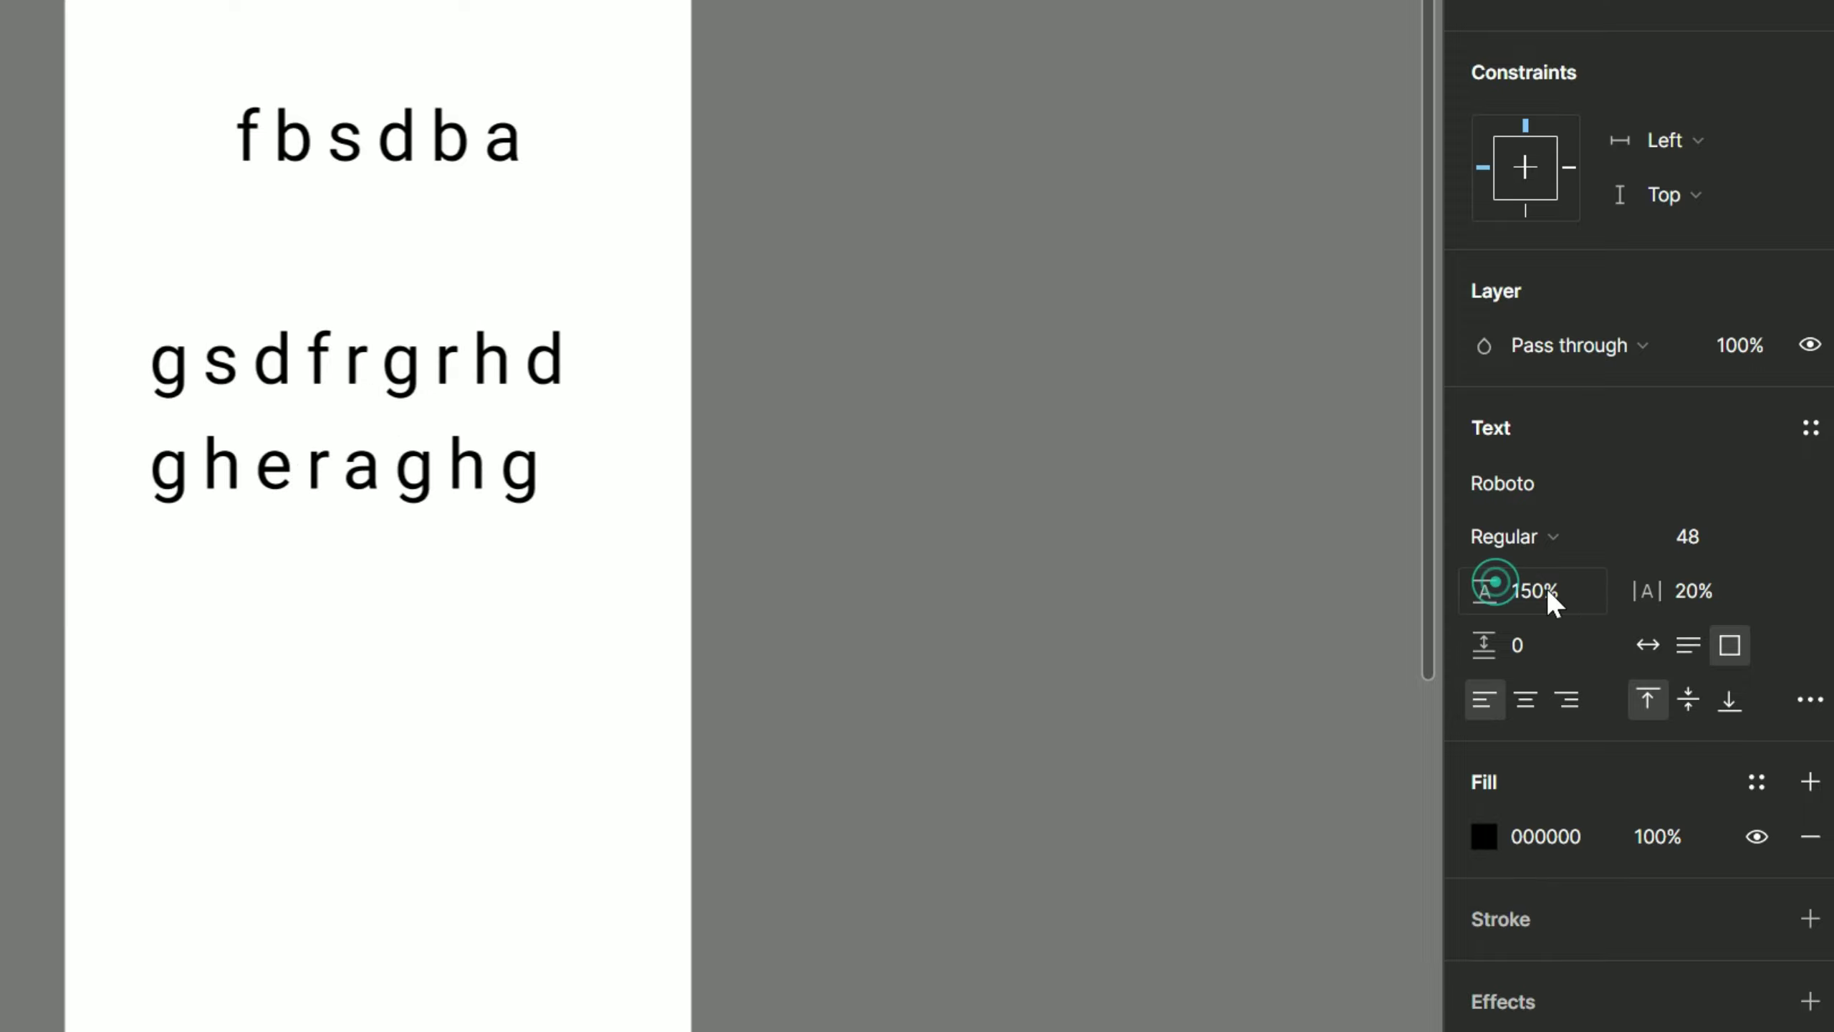
{"action": "left_click", "coordinate": [1542, 591]}
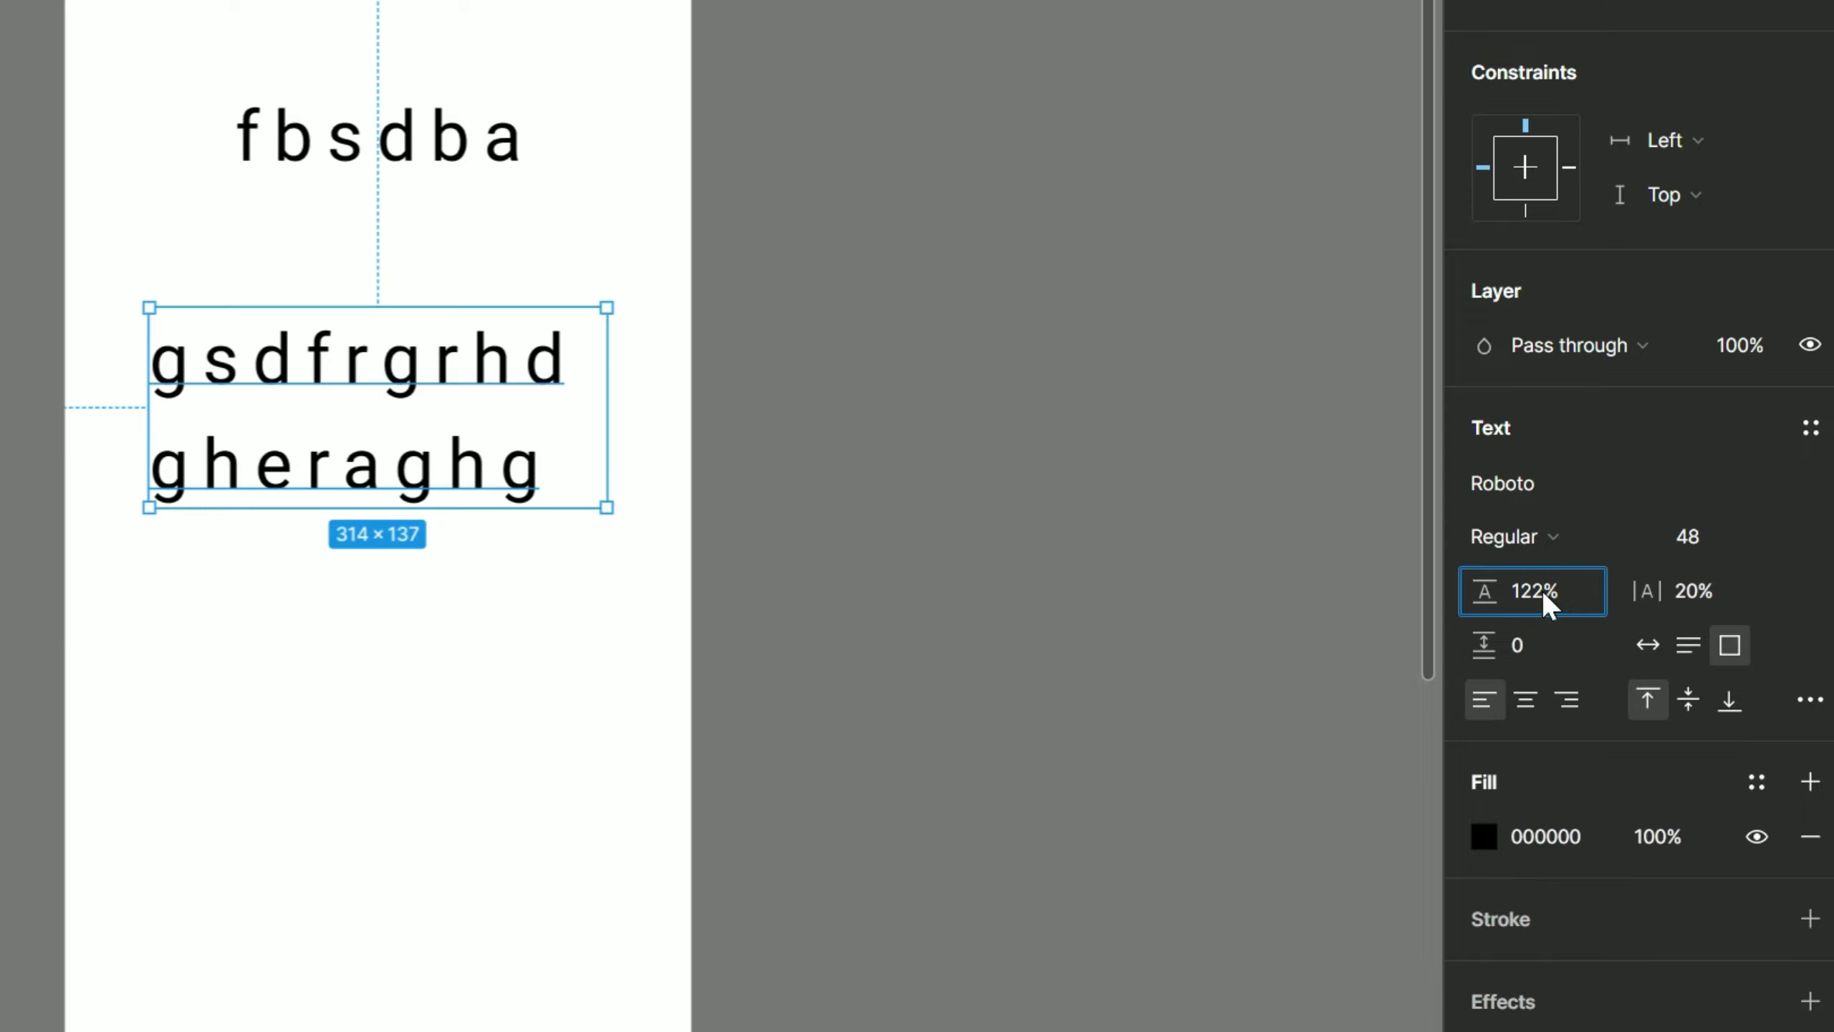
{"action": "left_click", "coordinate": [557, 802]}
{"action": "left_click", "coordinate": [368, 391]}
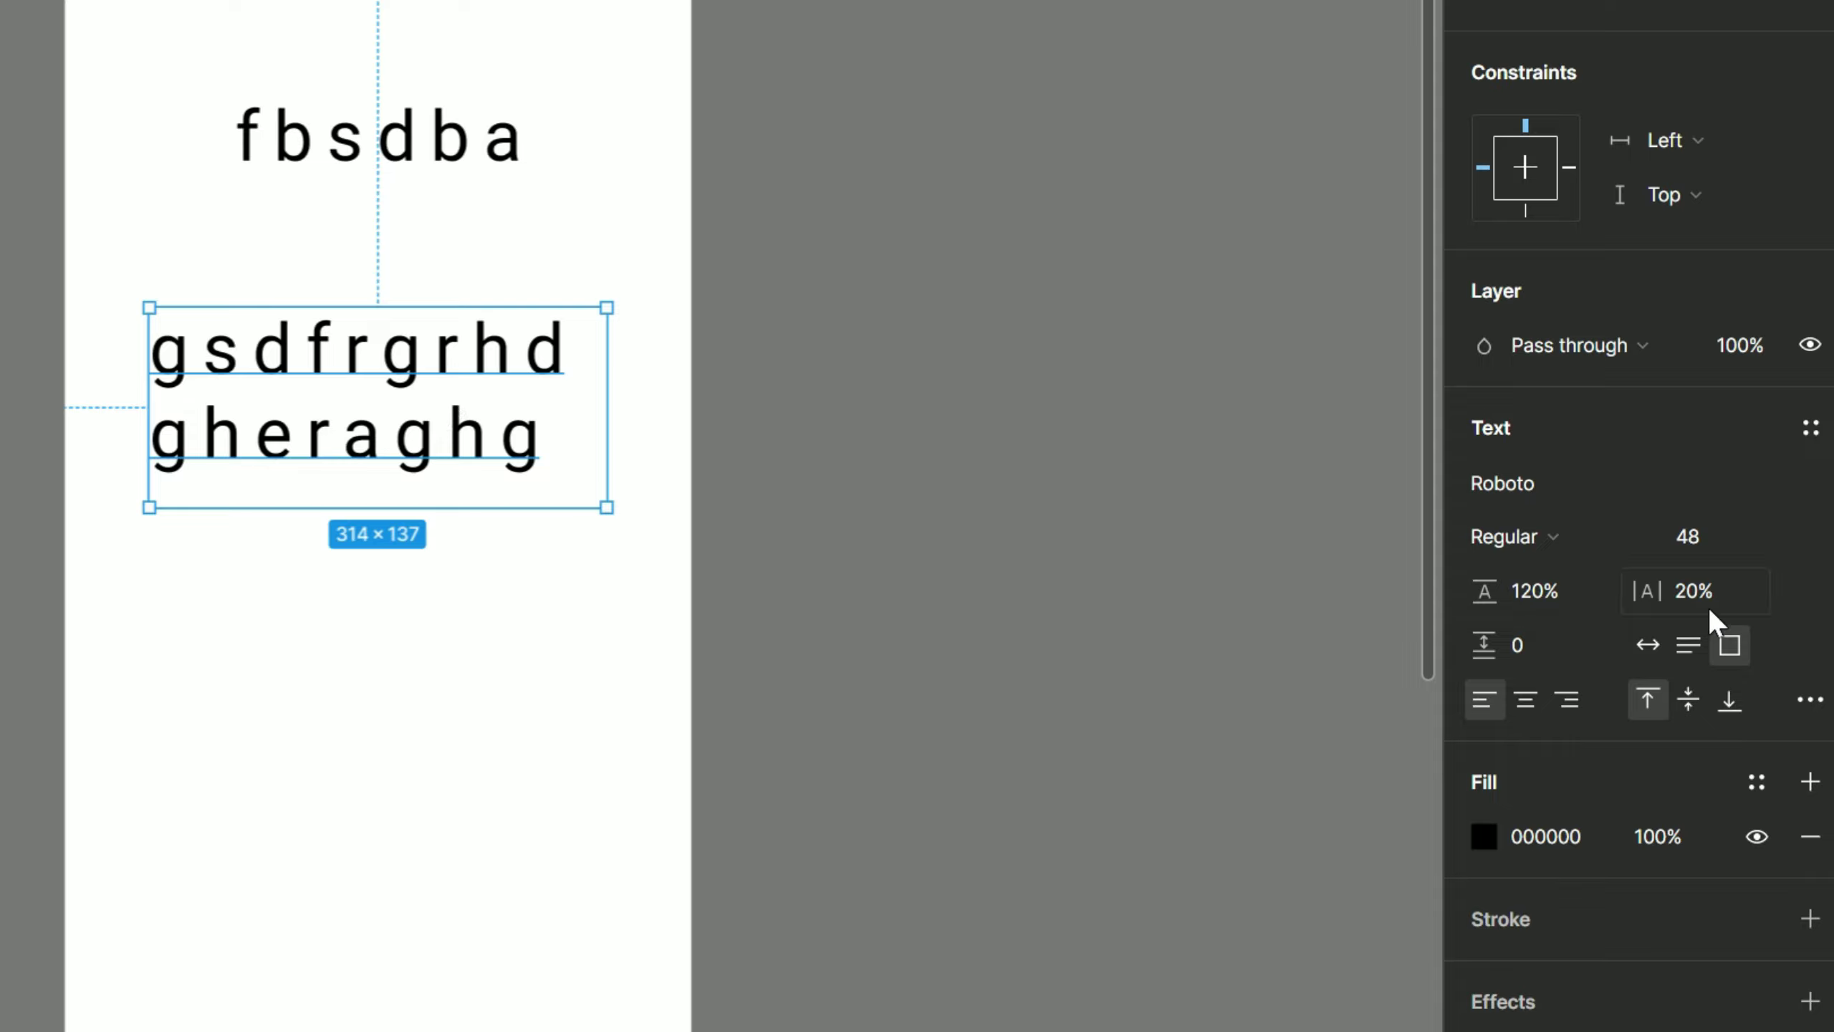
{"action": "mouse_move", "coordinate": [1648, 585]}
{"action": "left_mouse_down"}
{"action": "mouse_move", "coordinate": [1482, 584]}
{"action": "mouse_move", "coordinate": [1615, 586]}
{"action": "left_mouse_up"}
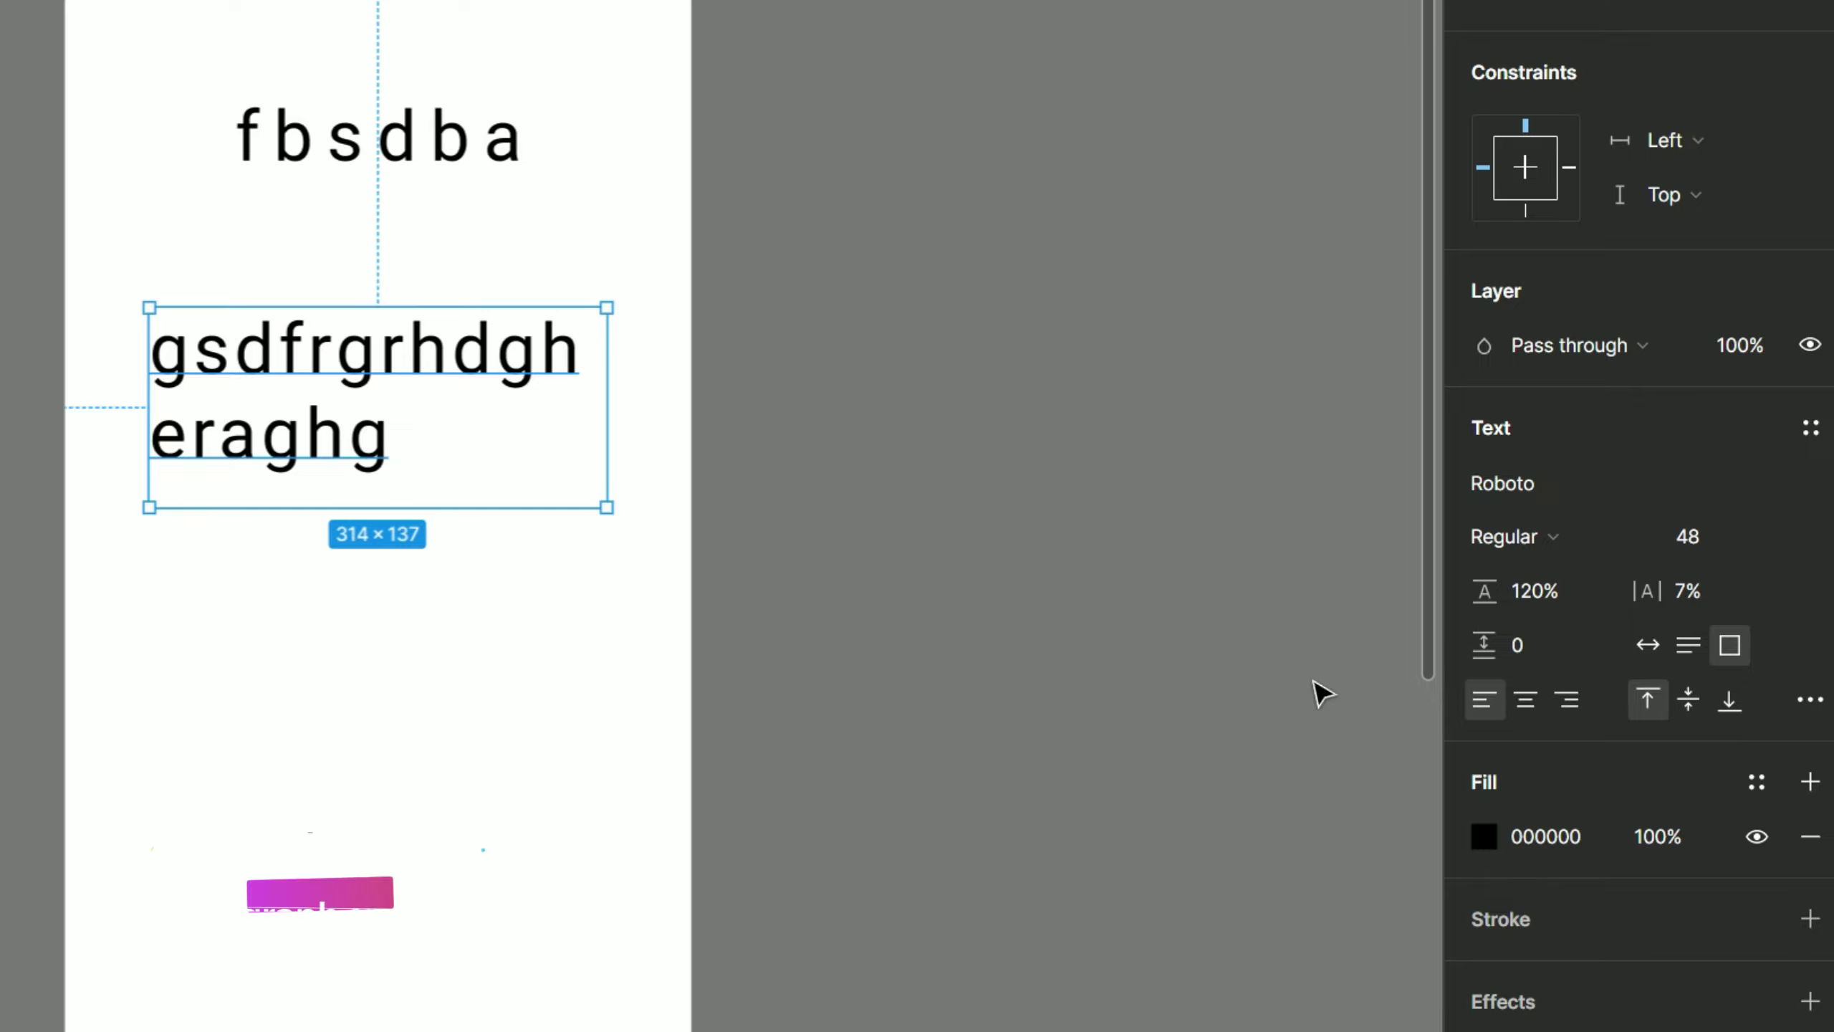
Step: Move the two-line text box slightly up, closer to the "fbsdba" text
{"action": "left_click", "coordinate": [467, 478]}
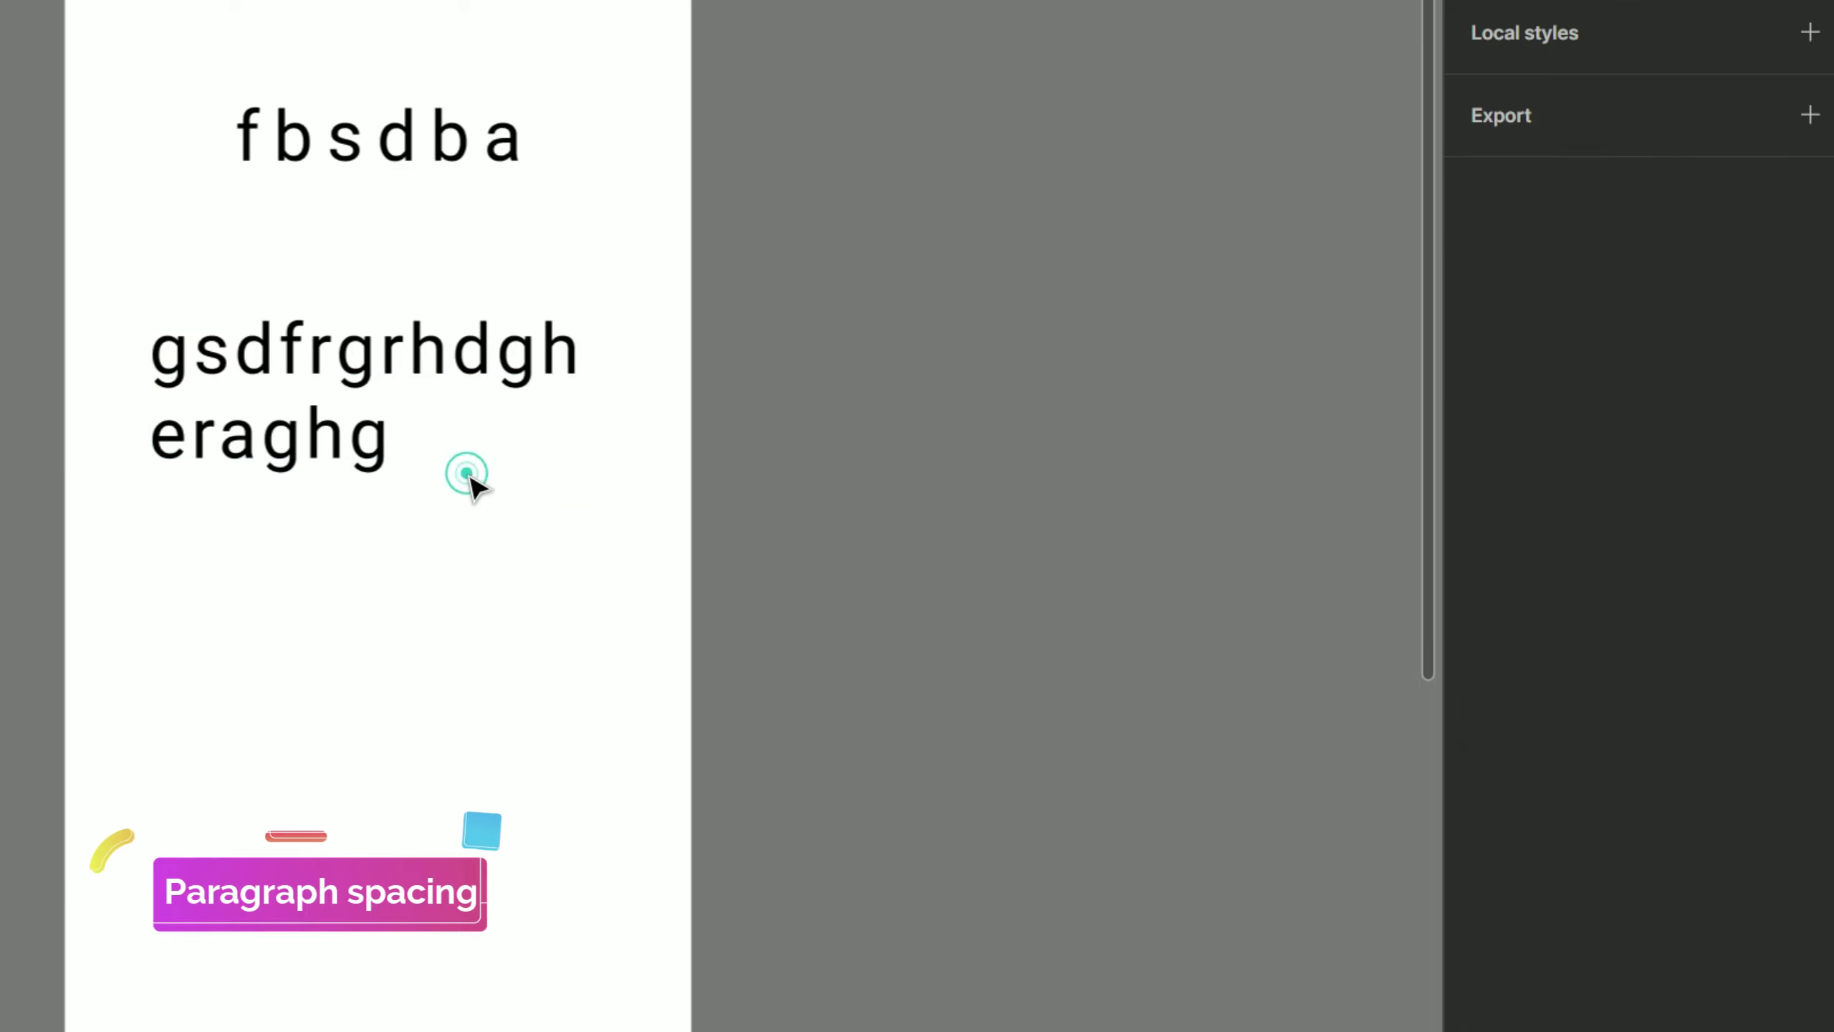
{"action": "left_click", "coordinate": [421, 452]}
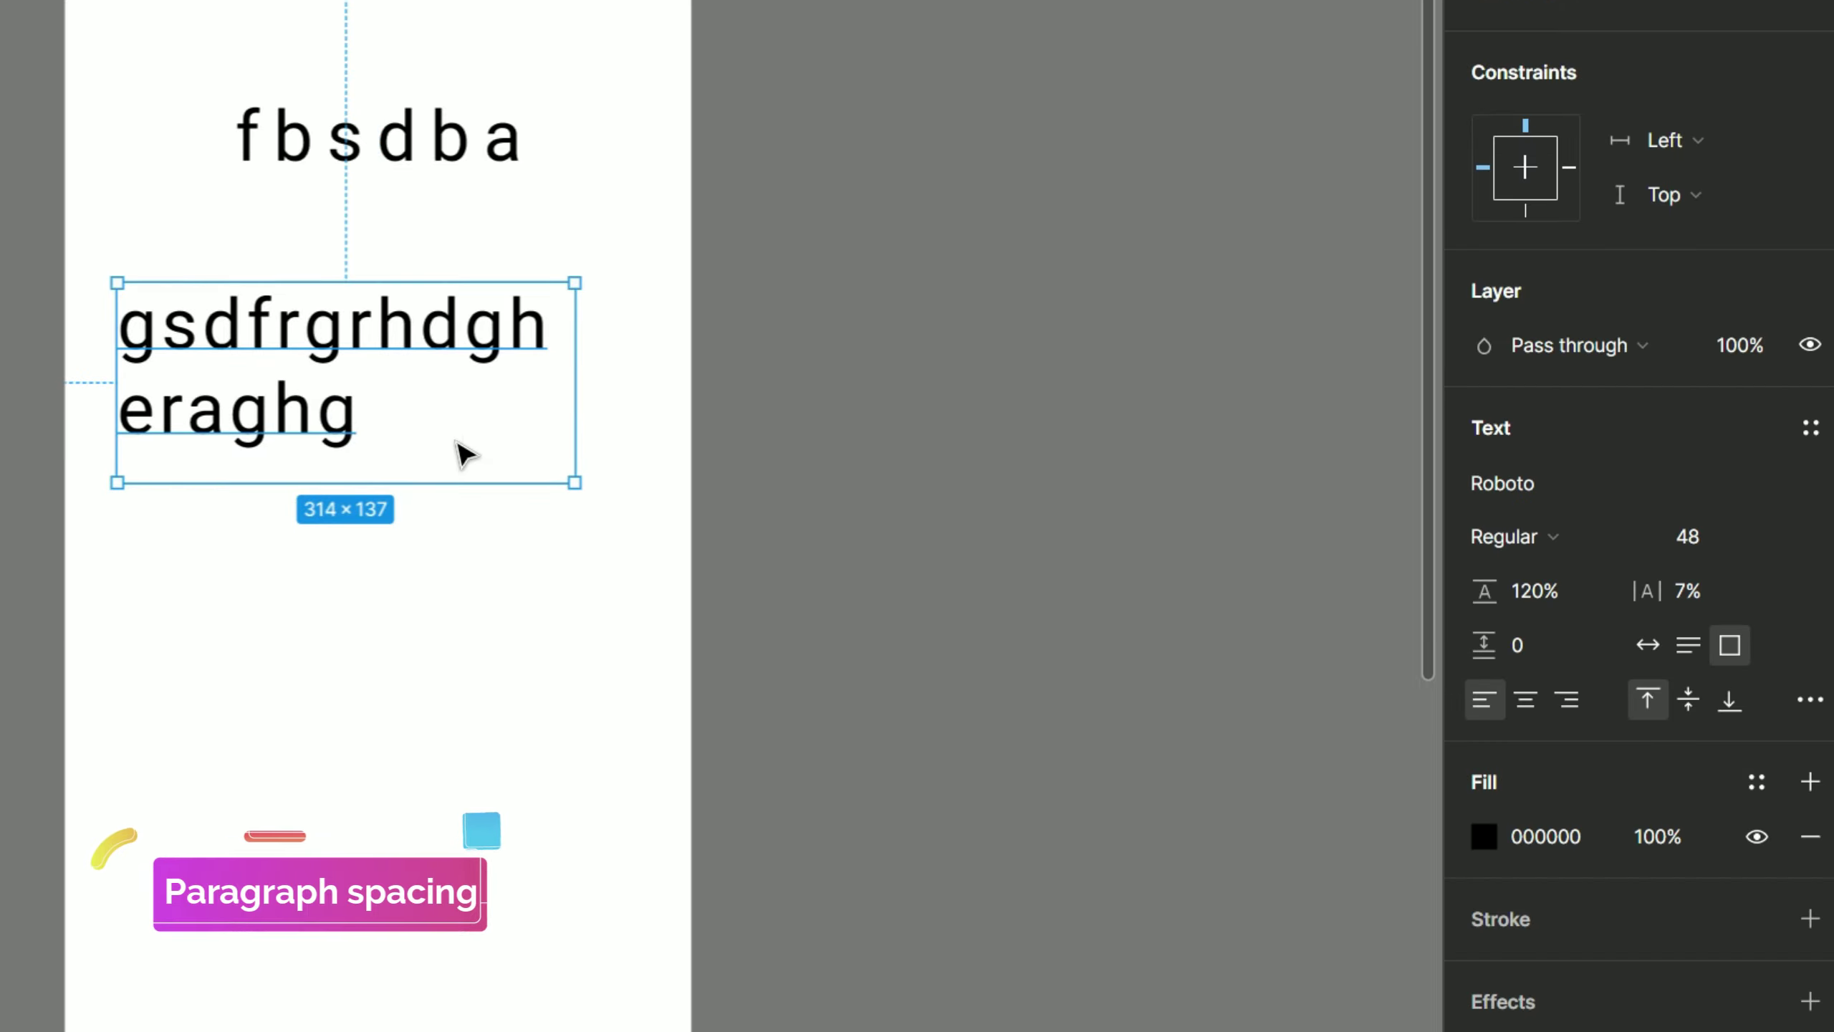
{"action": "key", "text": "Escape"}
{"action": "left_click", "coordinate": [334, 394]}
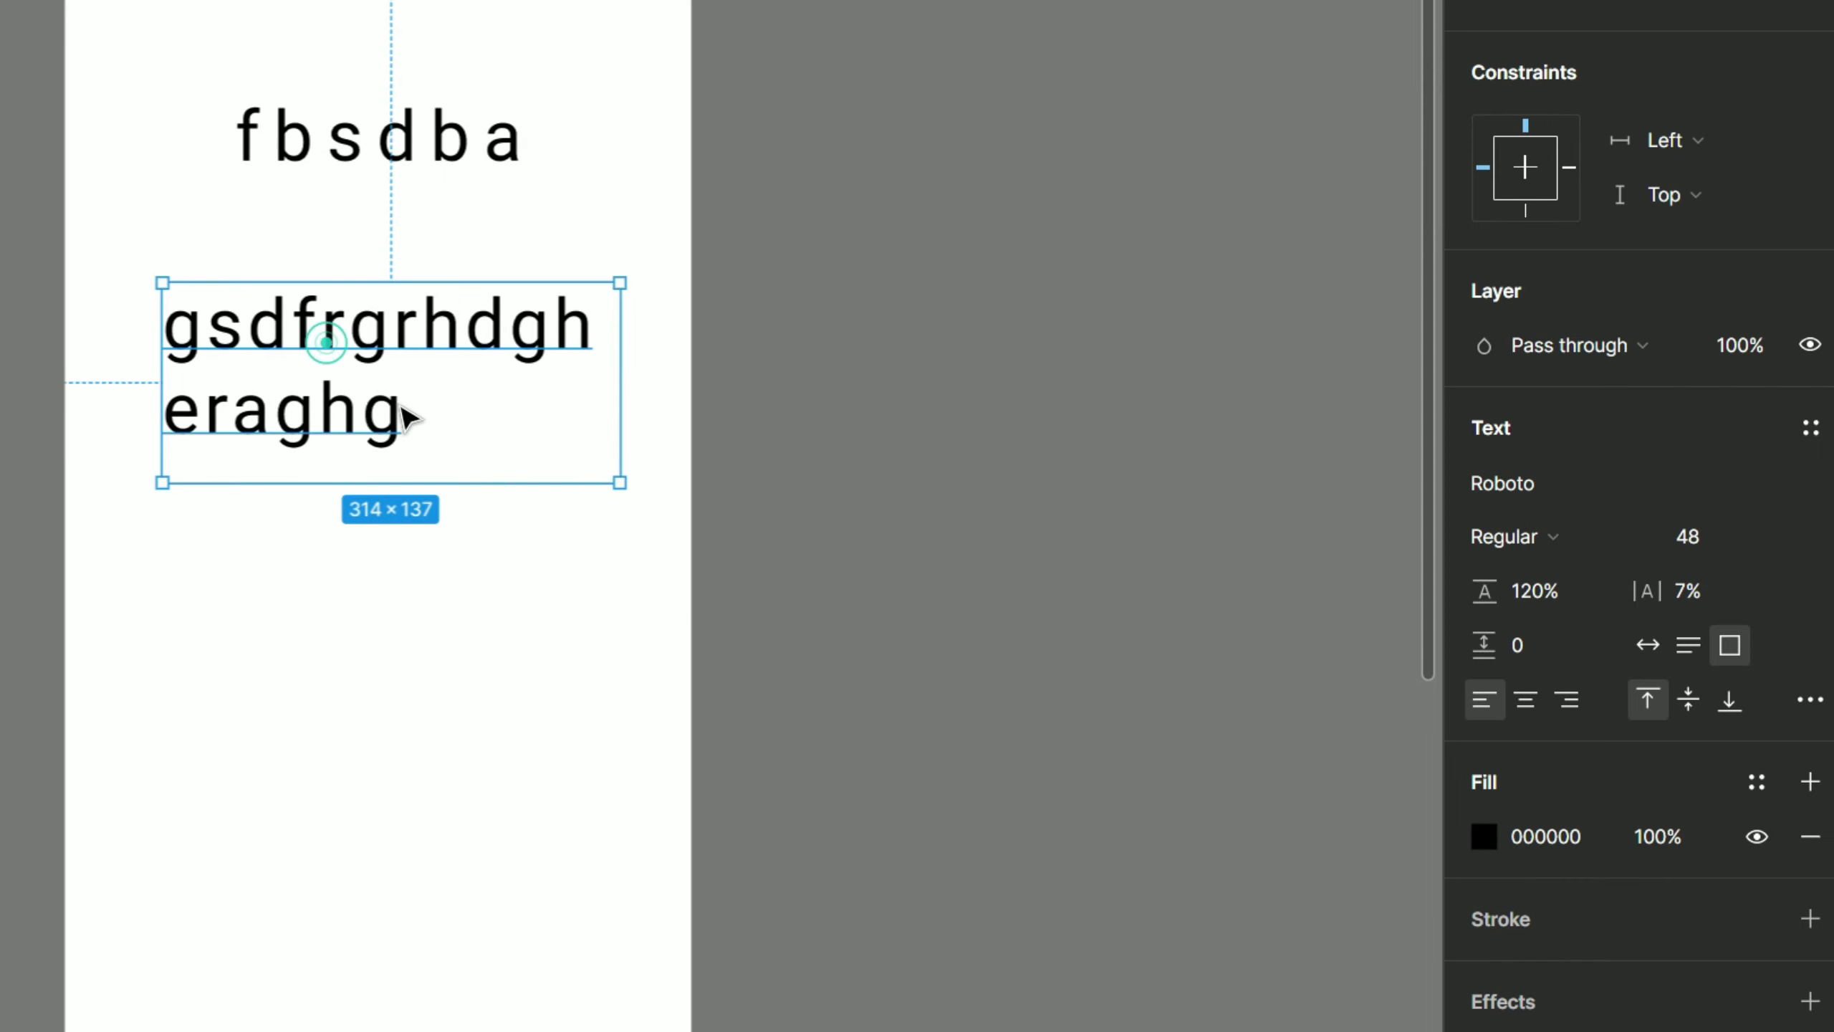
Step: Add "ienadsg vjonwaokgnvo" after a blank line in the two-line text and extend its box to 314 × 355
{"action": "double_click", "coordinate": [483, 414]}
{"action": "key", "text": "Return"}
{"action": "key", "text": "Return"}
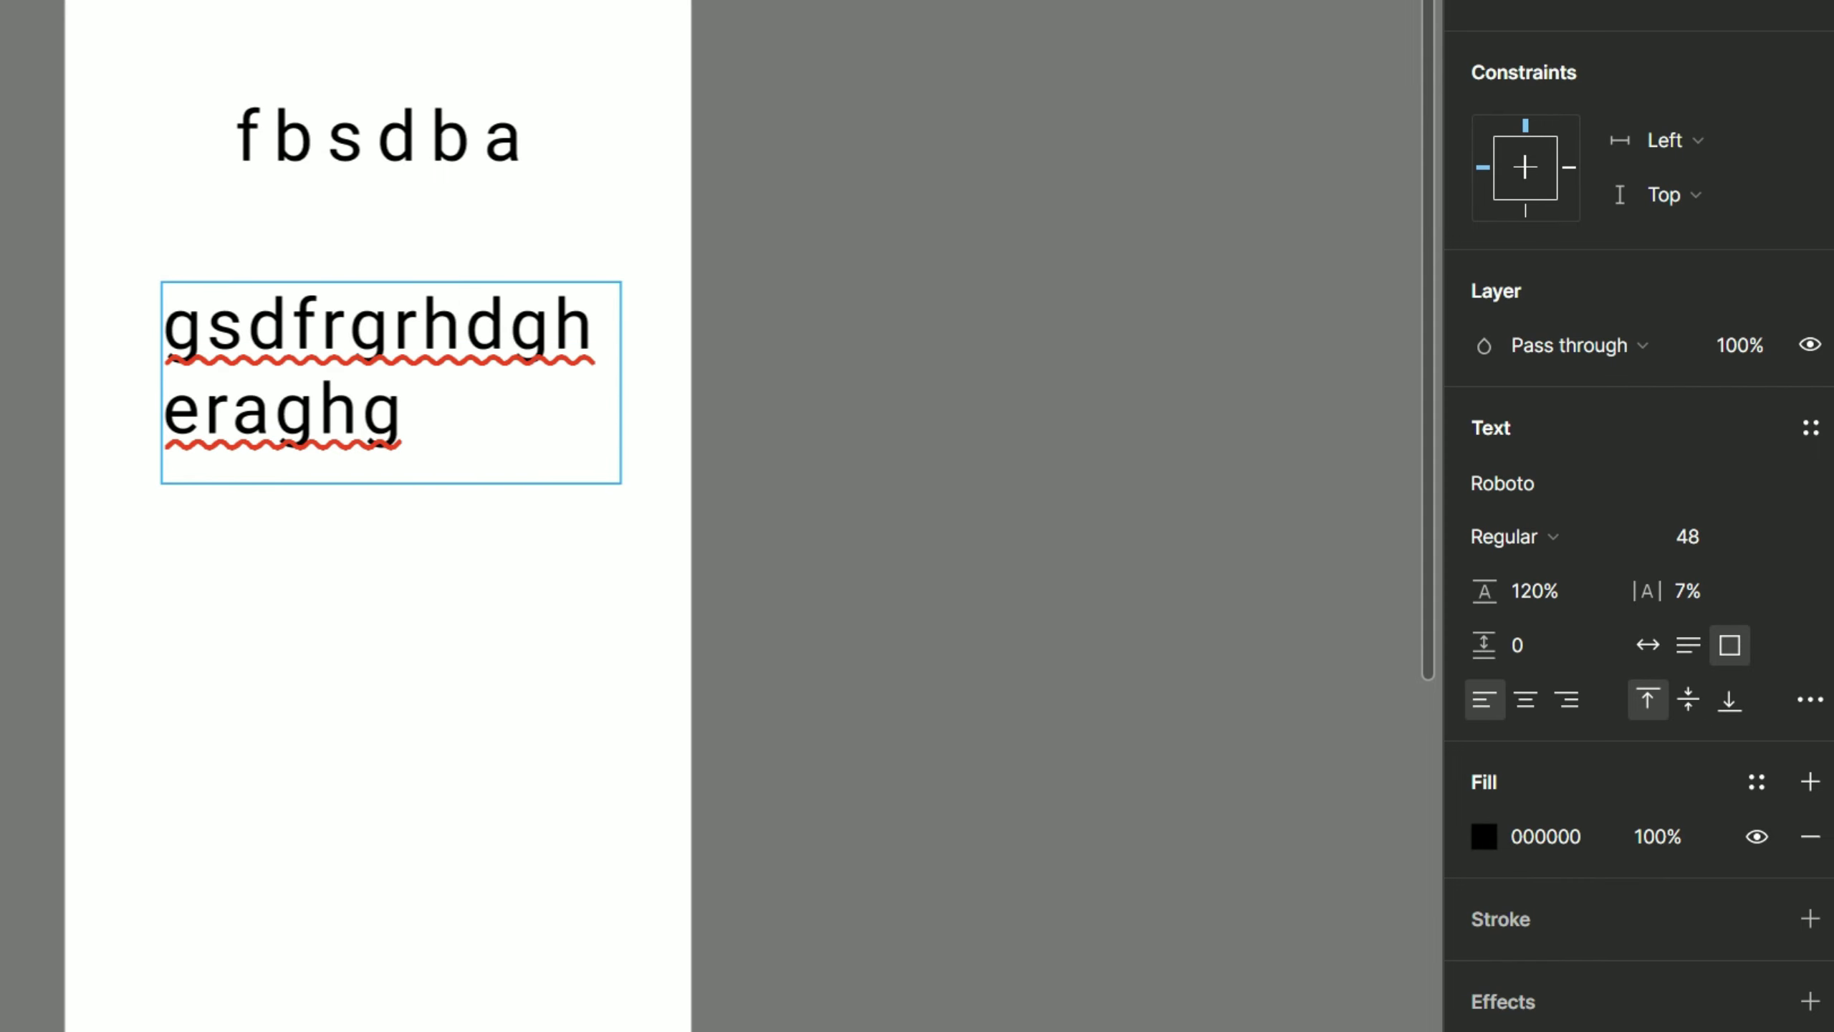
{"action": "type", "text": "ienadsg vjonwaokg"}
{"action": "key", "text": "Return"}
{"action": "type", "text": "nvo"}
{"action": "key", "text": "Escape"}
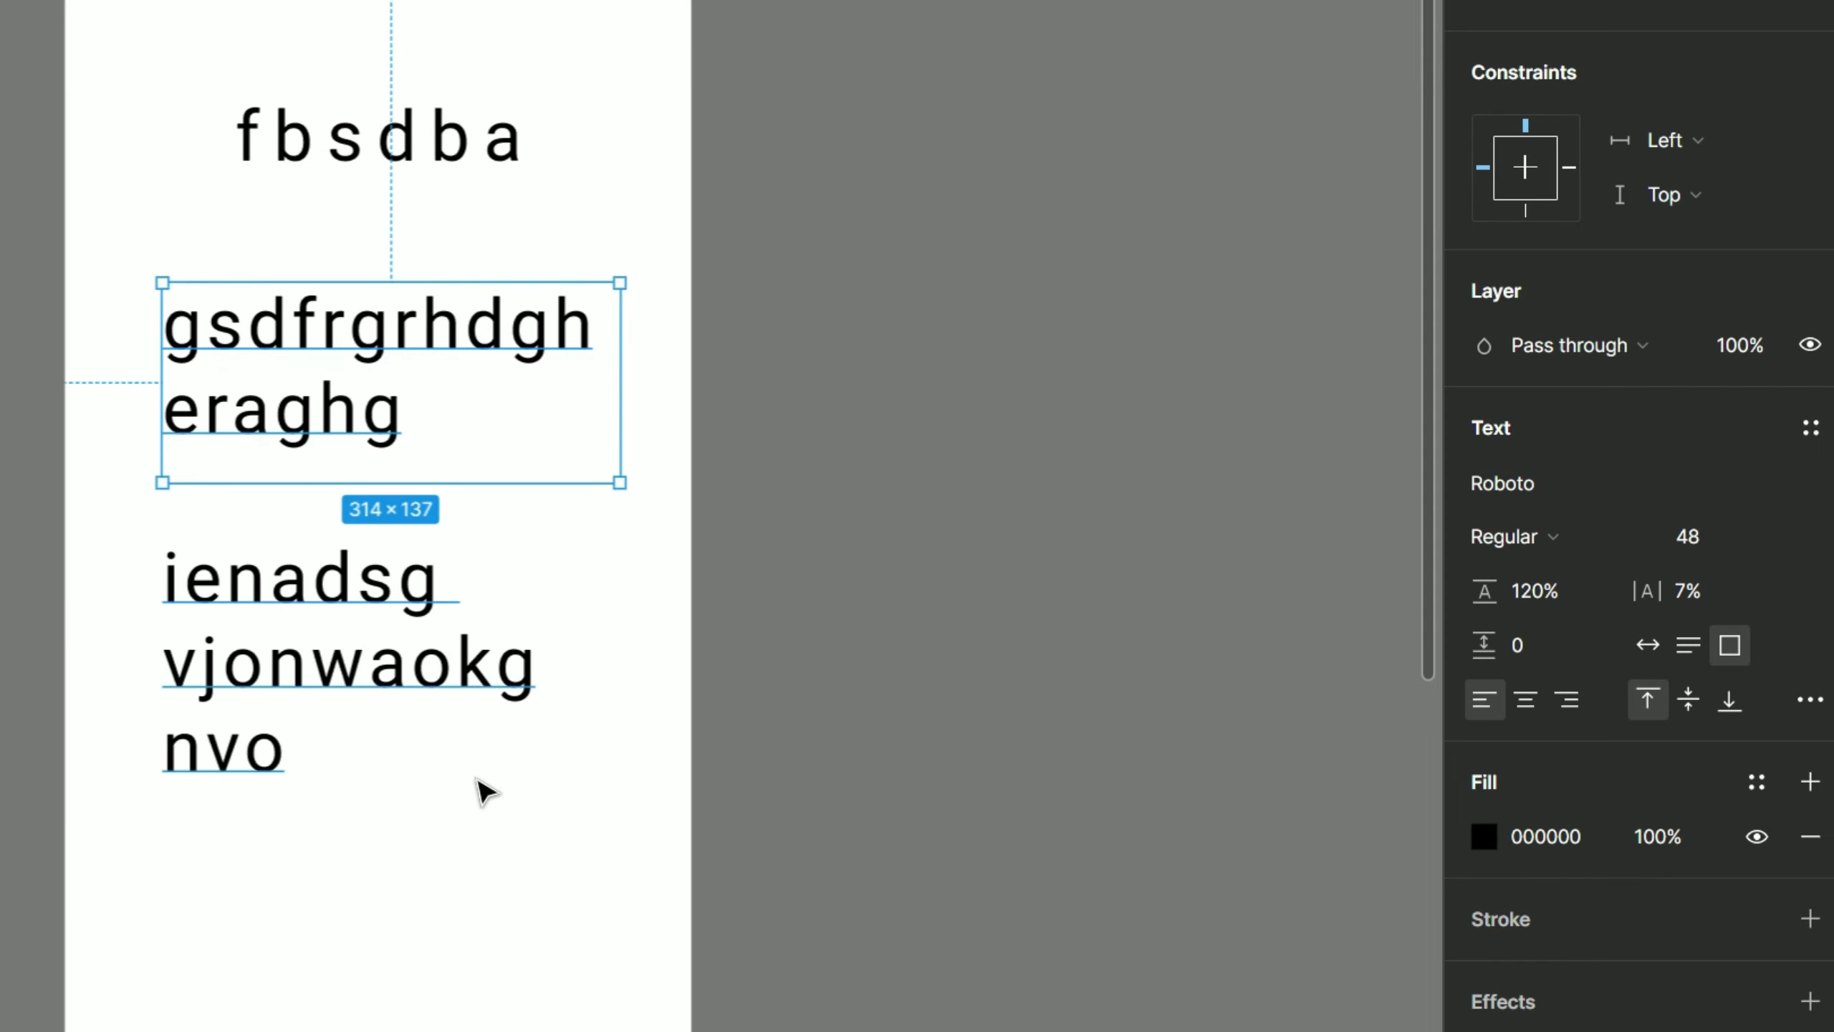
{"action": "left_click_drag", "start_coordinate": [430, 484], "coordinate": [384, 799]}
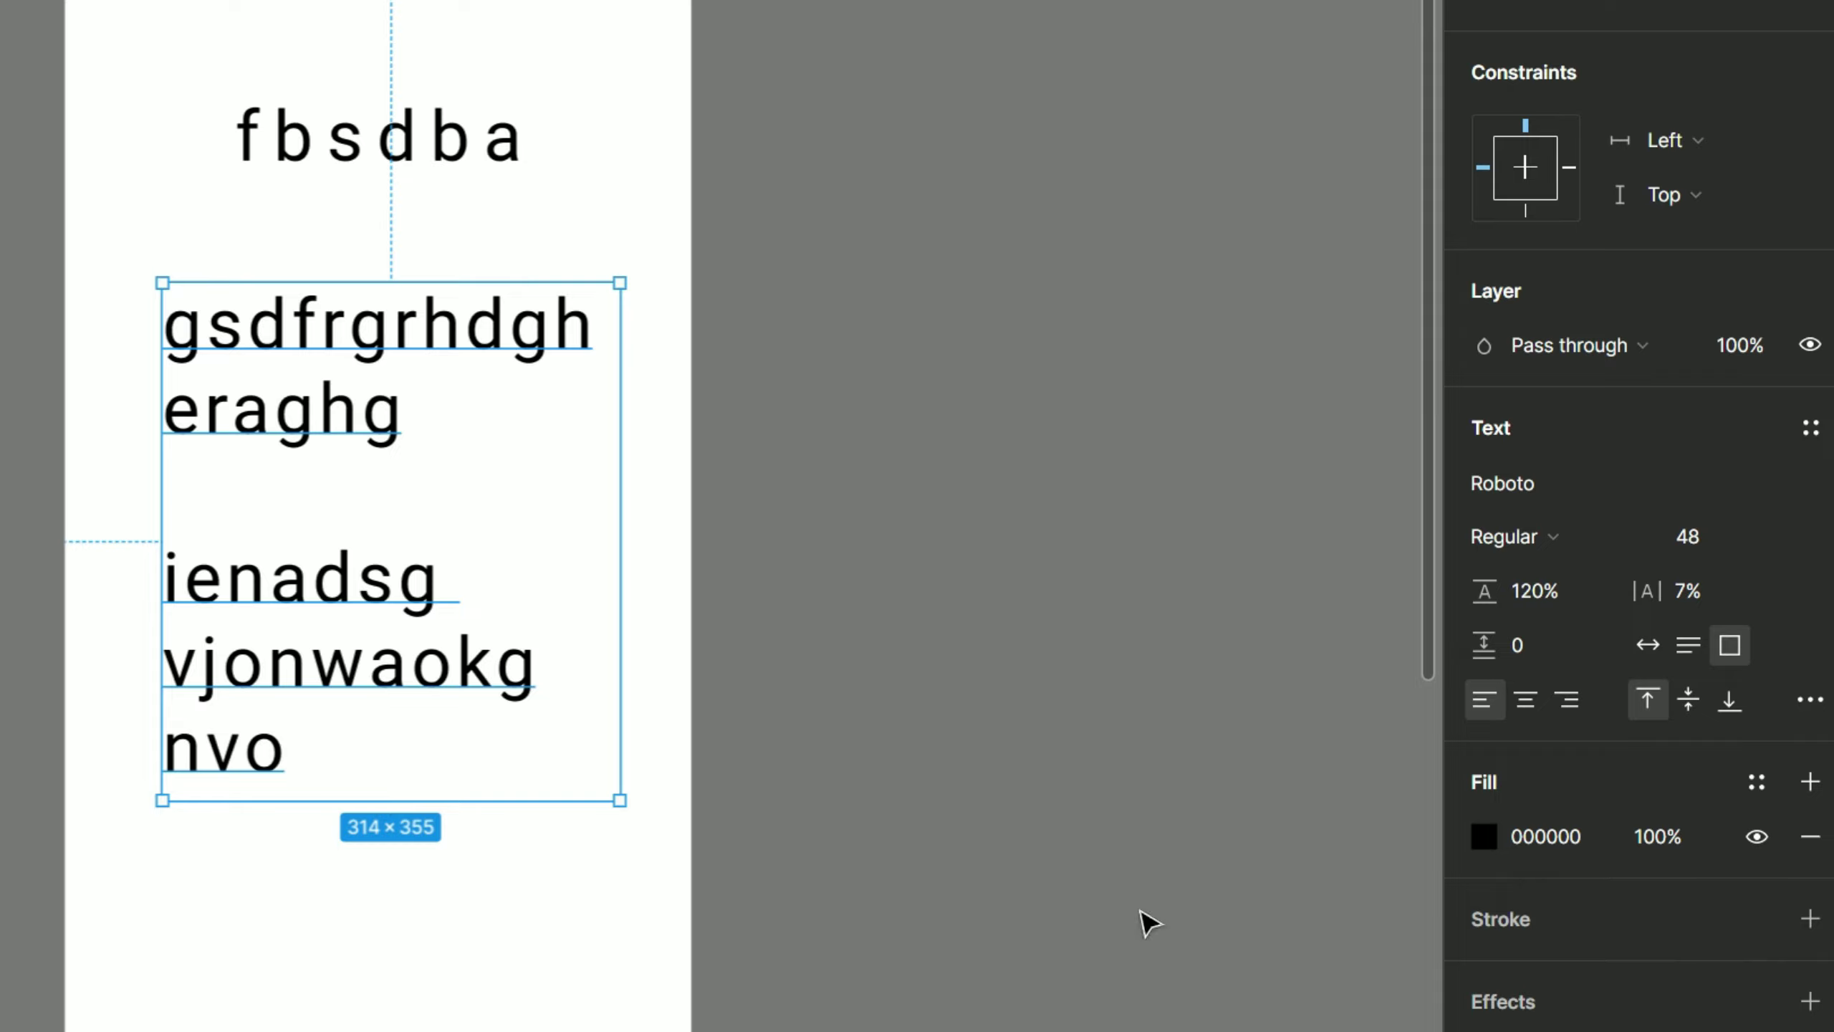
Step: Set the multi-paragraph text to auto width and move it against the frame's left edge
{"action": "mouse_move", "coordinate": [1489, 644]}
{"action": "left_mouse_down"}
{"action": "mouse_move", "coordinate": [1568, 655]}
{"action": "mouse_move", "coordinate": [1392, 639]}
{"action": "mouse_move", "coordinate": [1540, 672]}
{"action": "mouse_move", "coordinate": [1604, 663]}
{"action": "mouse_move", "coordinate": [1450, 668]}
{"action": "mouse_move", "coordinate": [1530, 657]}
{"action": "mouse_move", "coordinate": [1487, 644]}
{"action": "mouse_move", "coordinate": [1552, 656]}
{"action": "mouse_move", "coordinate": [1378, 665]}
{"action": "mouse_move", "coordinate": [1486, 644]}
{"action": "left_mouse_up"}
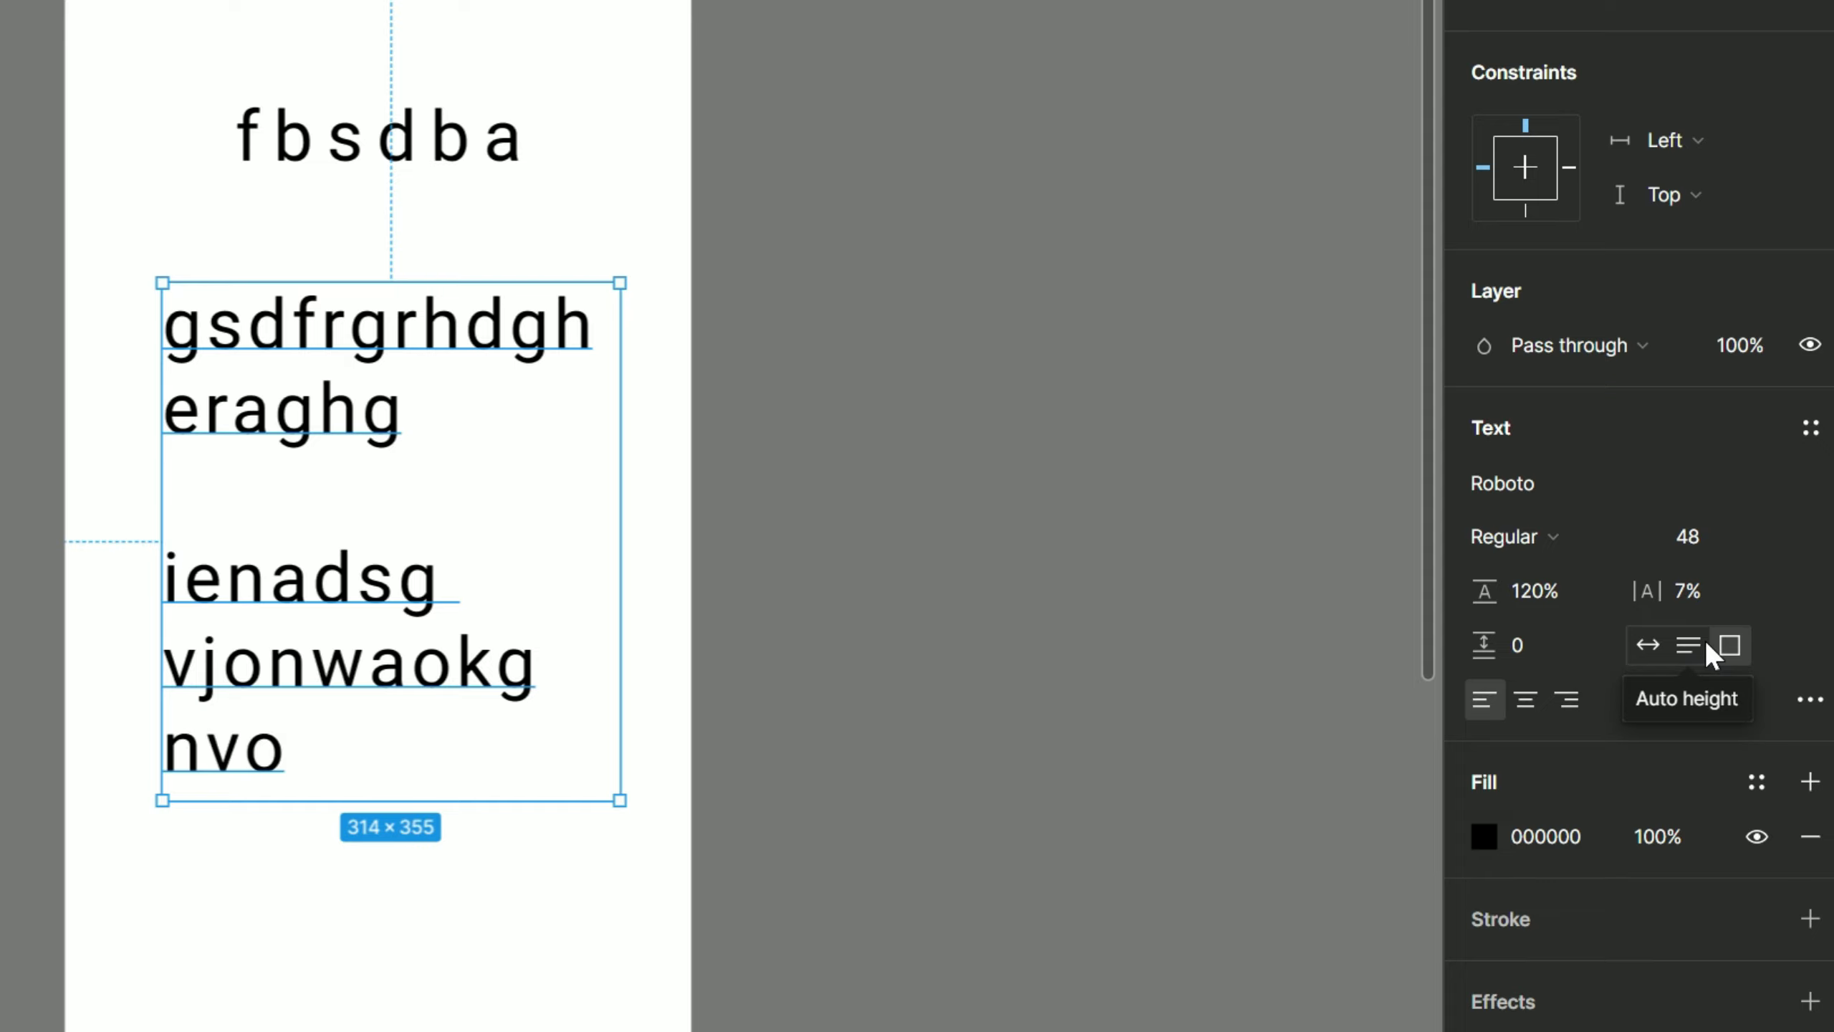
{"action": "left_click", "coordinate": [1650, 645]}
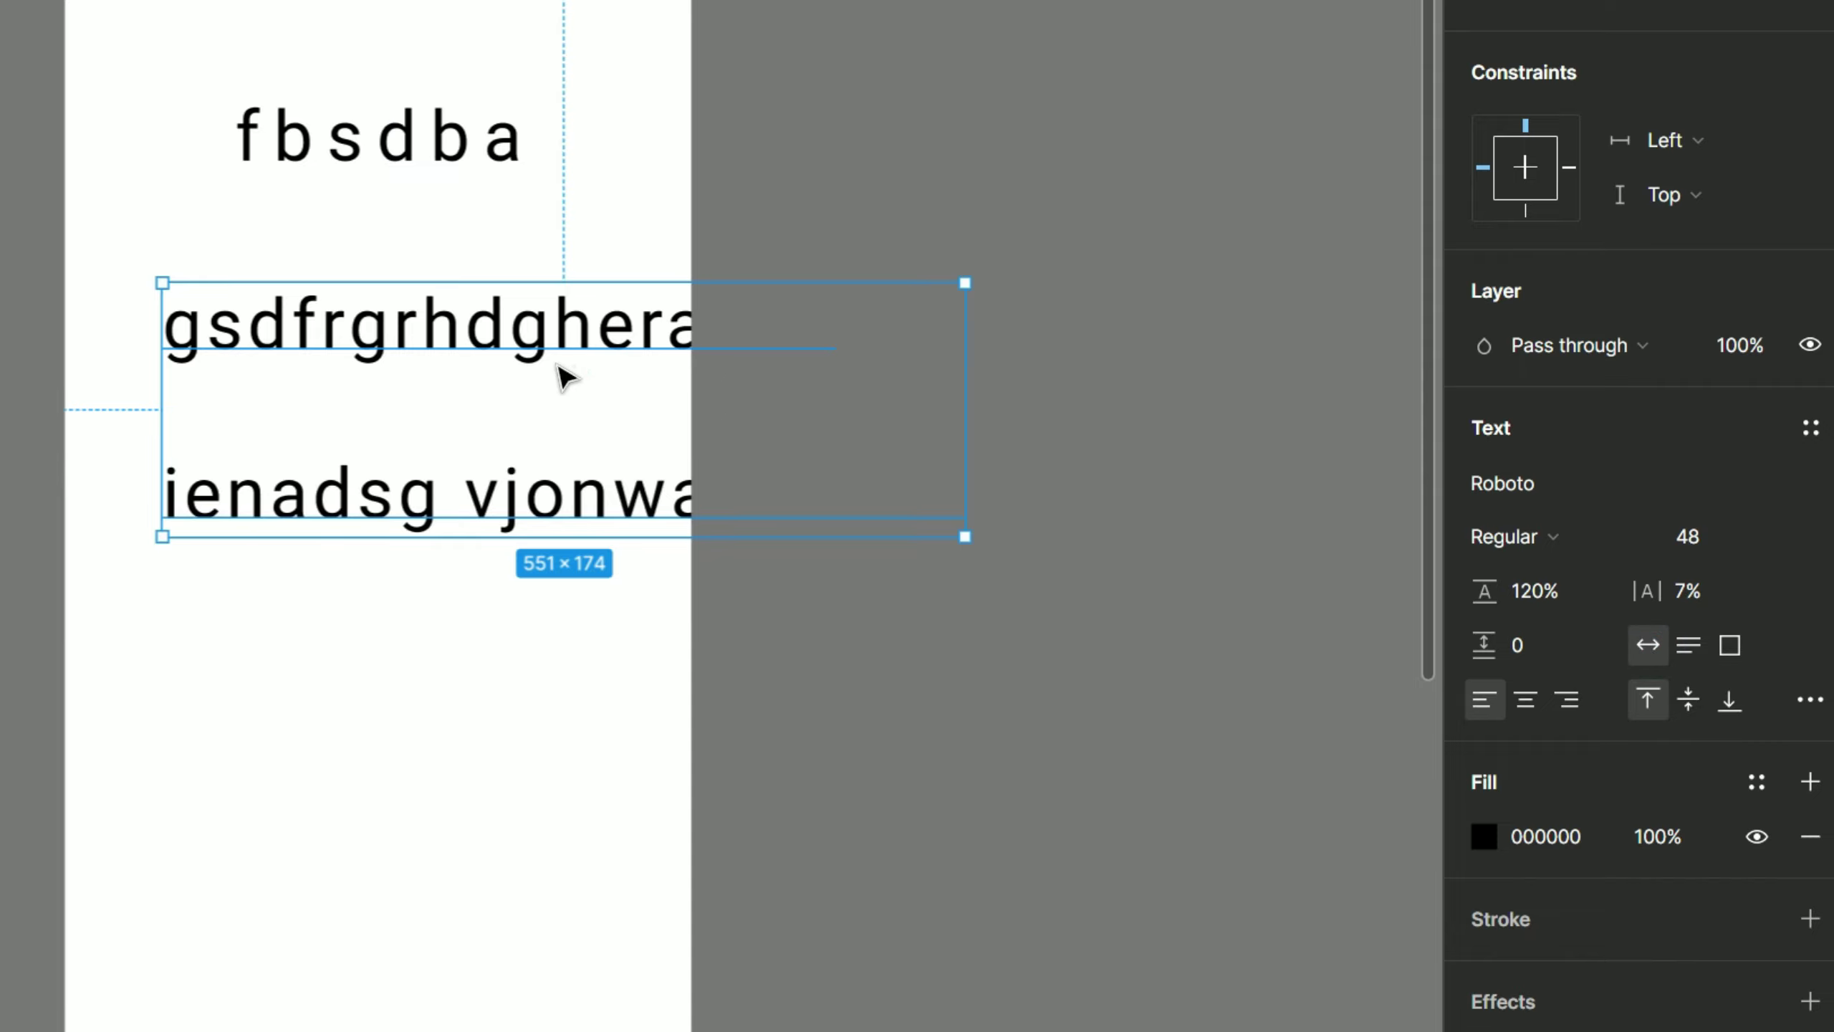
{"action": "left_click_drag", "start_coordinate": [570, 369], "coordinate": [485, 352]}
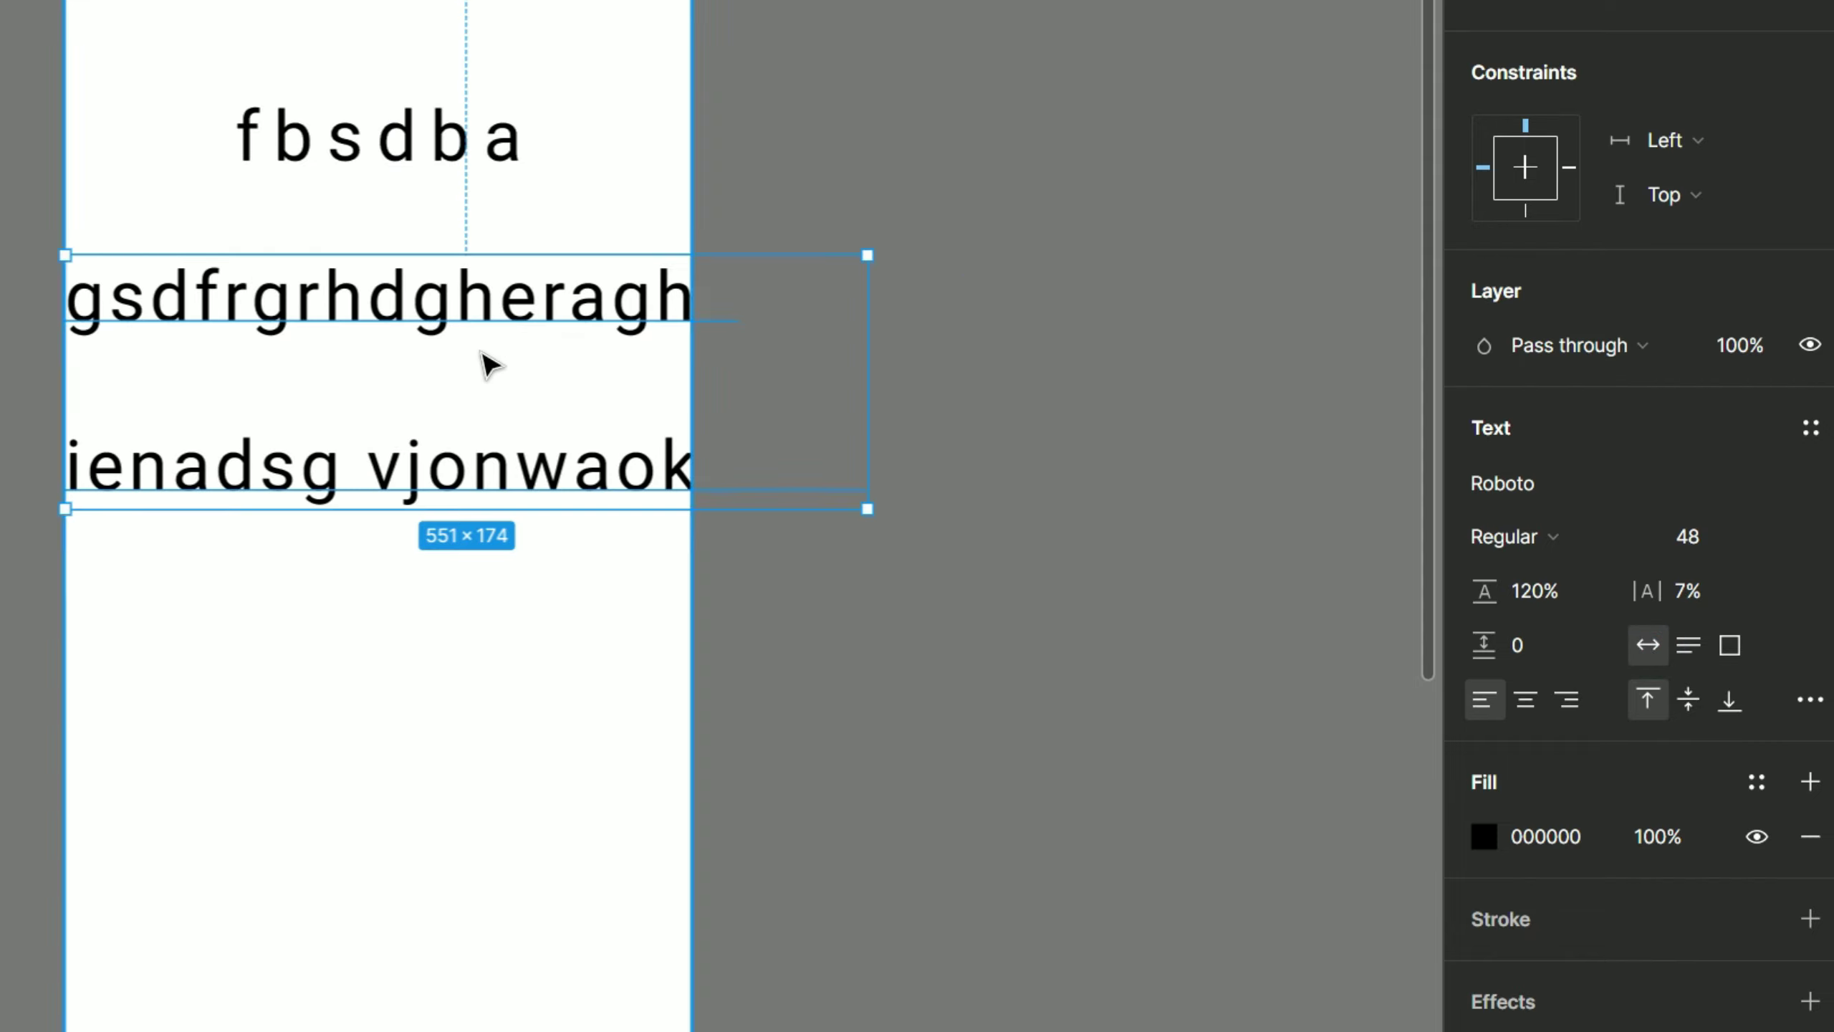
Step: Undo the multi-paragraph text's move to the frame edge and its auto width resizing
{"action": "key", "text": "ctrl+z"}
{"action": "key", "text": "ctrl+z"}
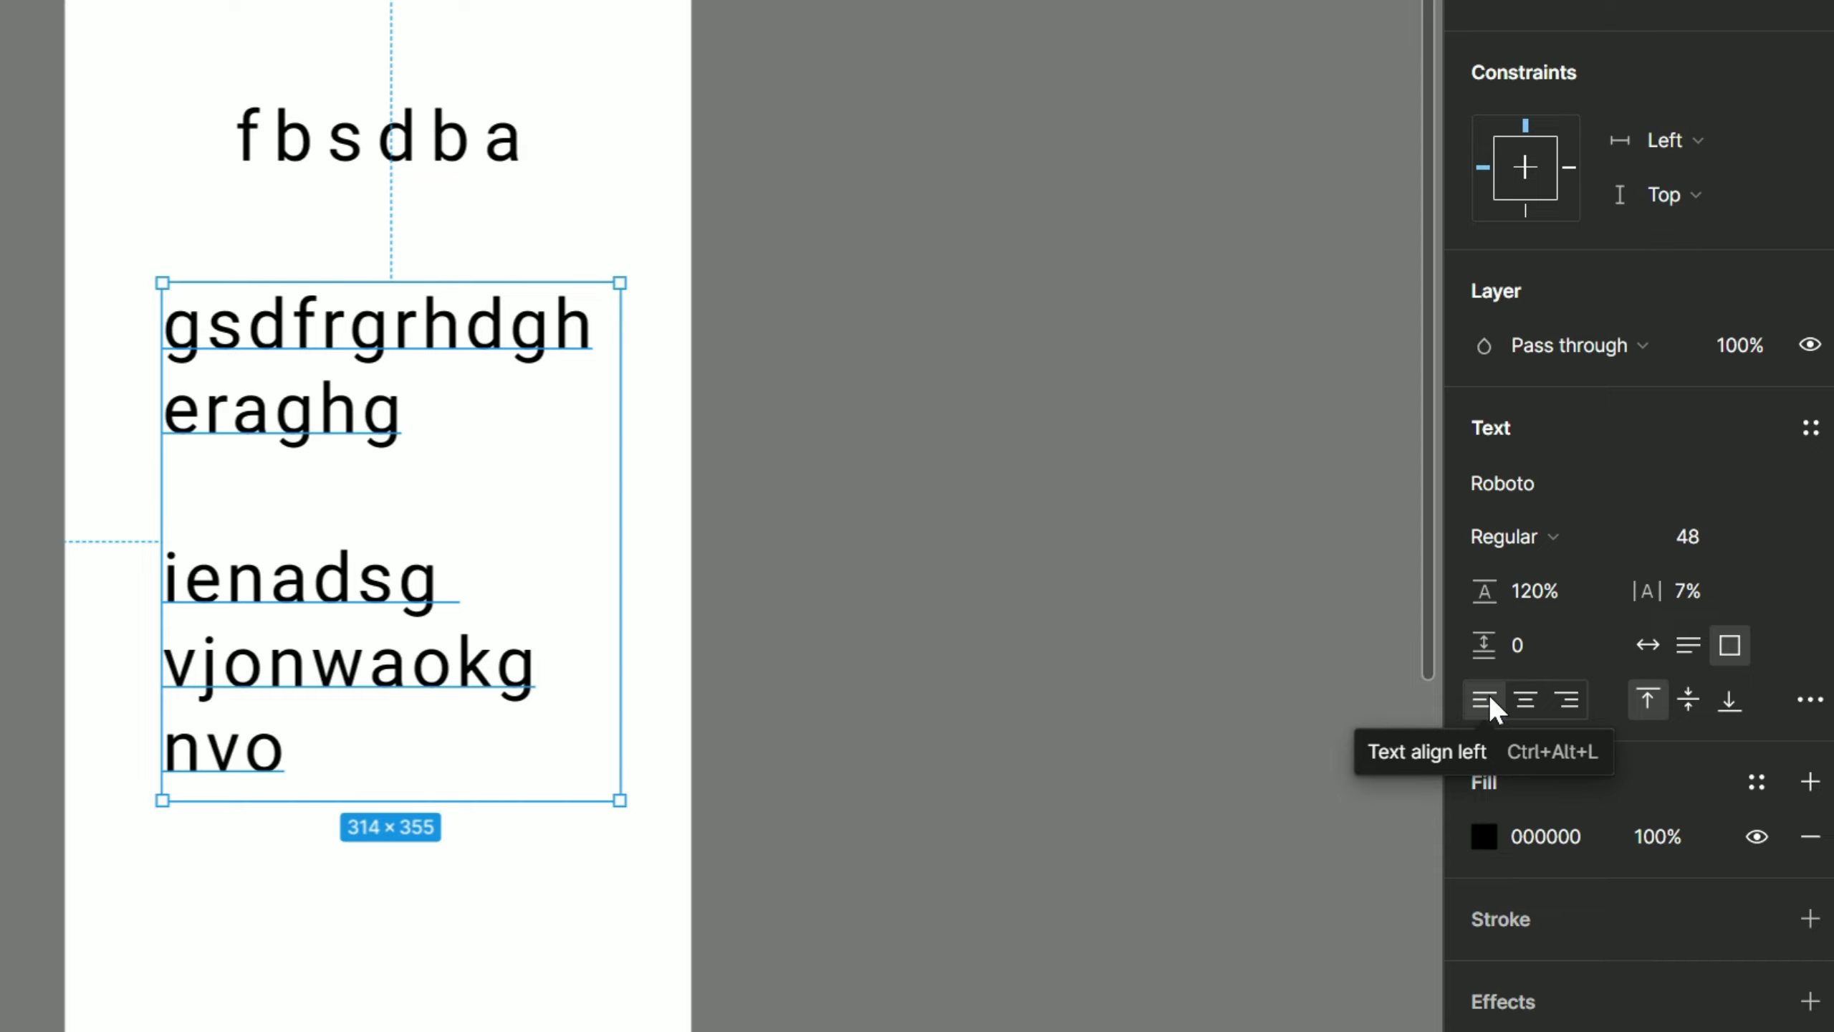
Step: Try center, right and left alignment on the multi-paragraph text and leave it center-aligned
{"action": "left_click", "coordinate": [1534, 692]}
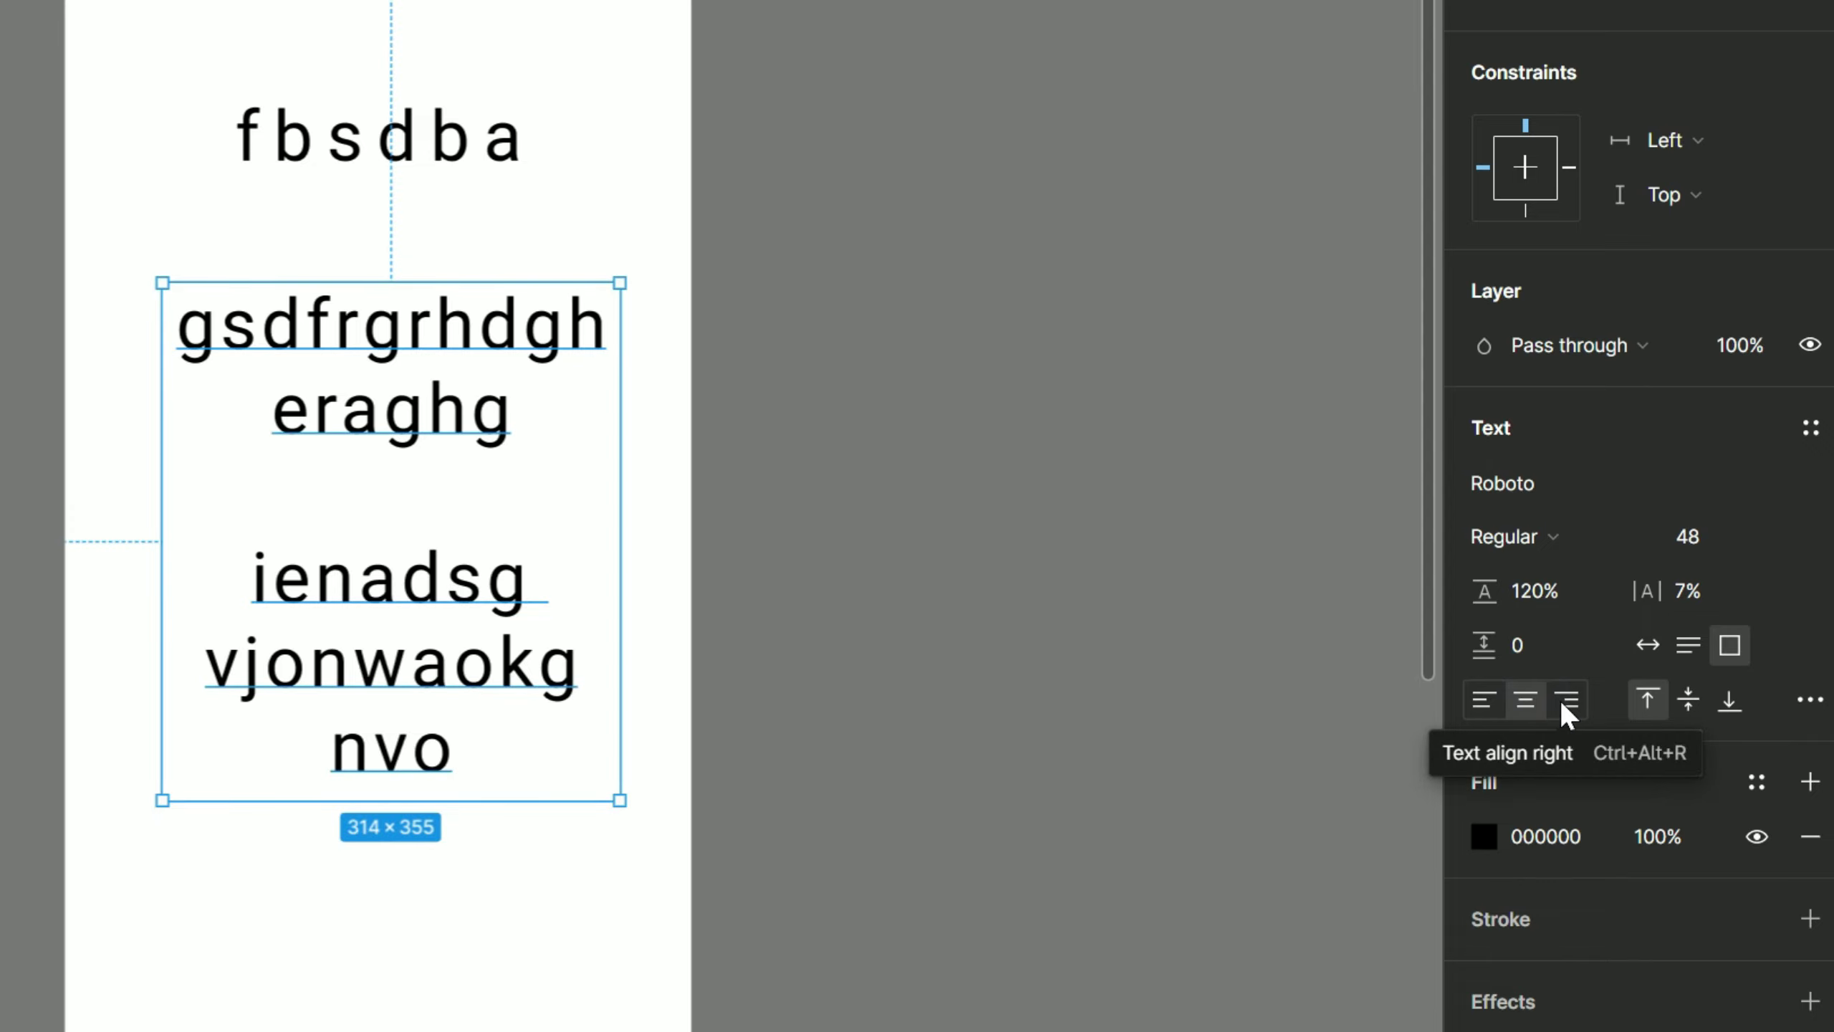
{"action": "left_click", "coordinate": [1565, 704]}
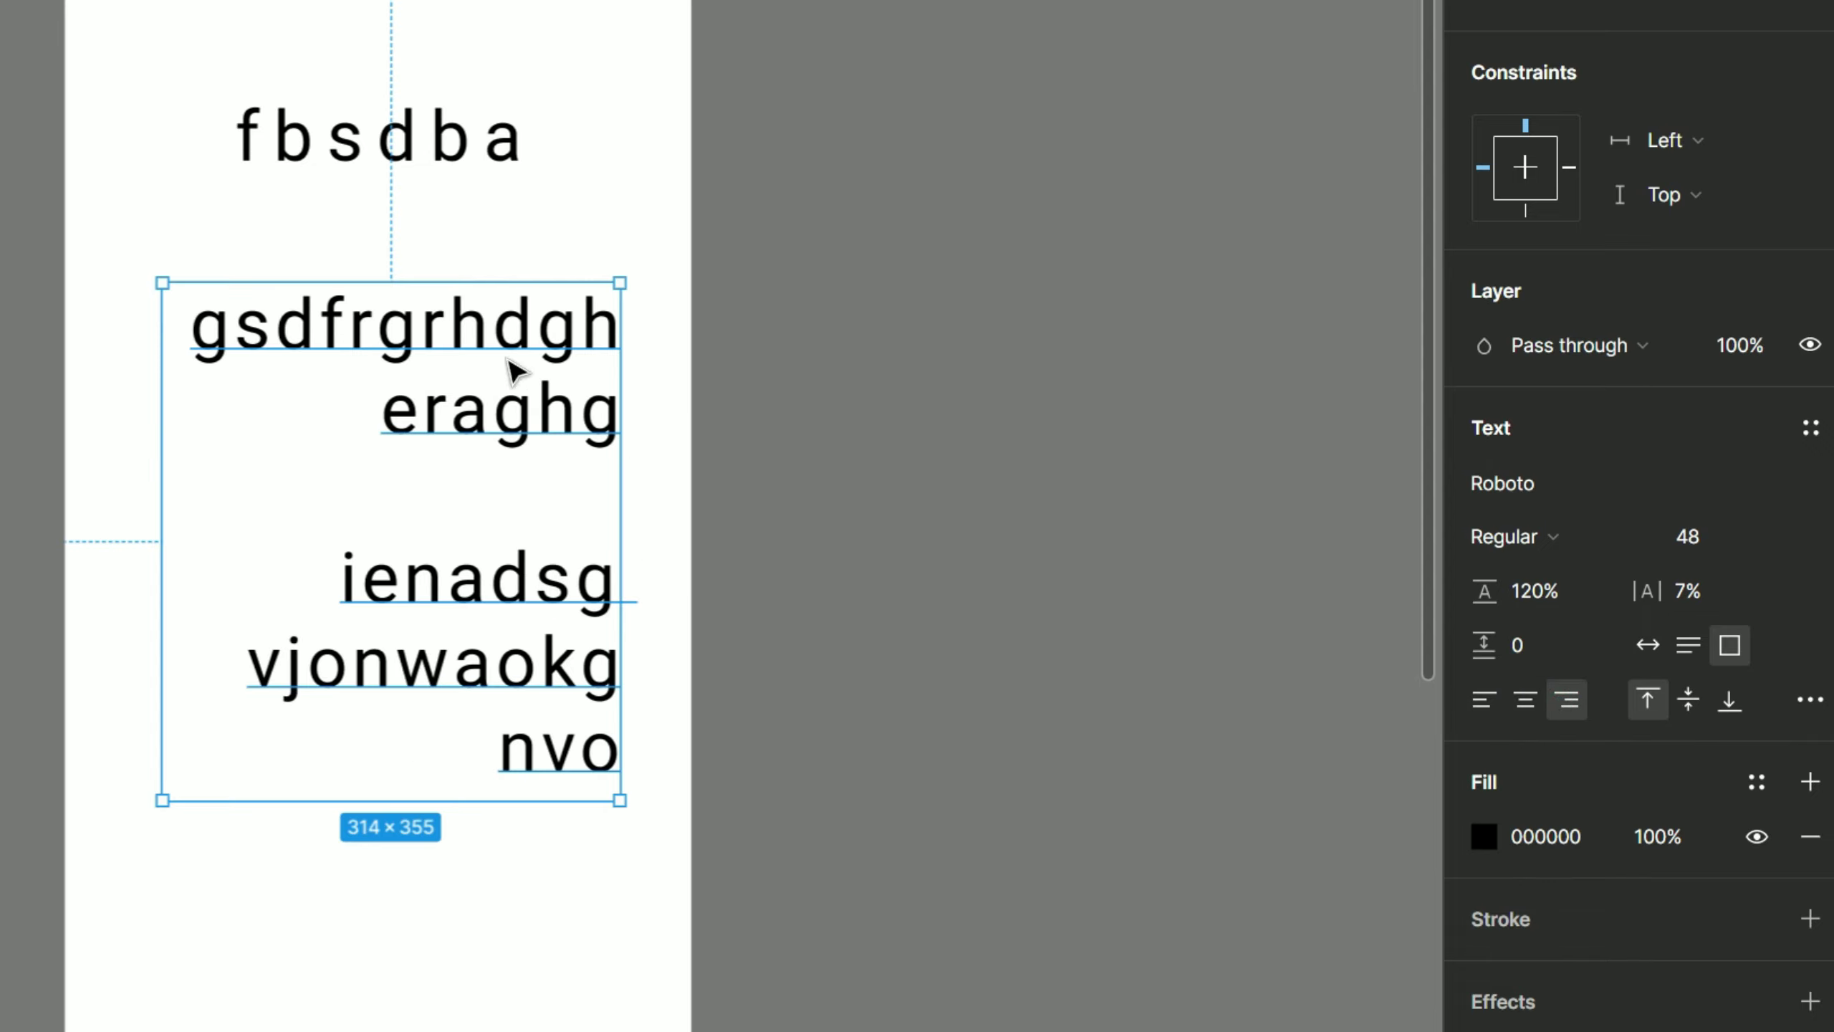
{"action": "left_click", "coordinate": [1483, 701]}
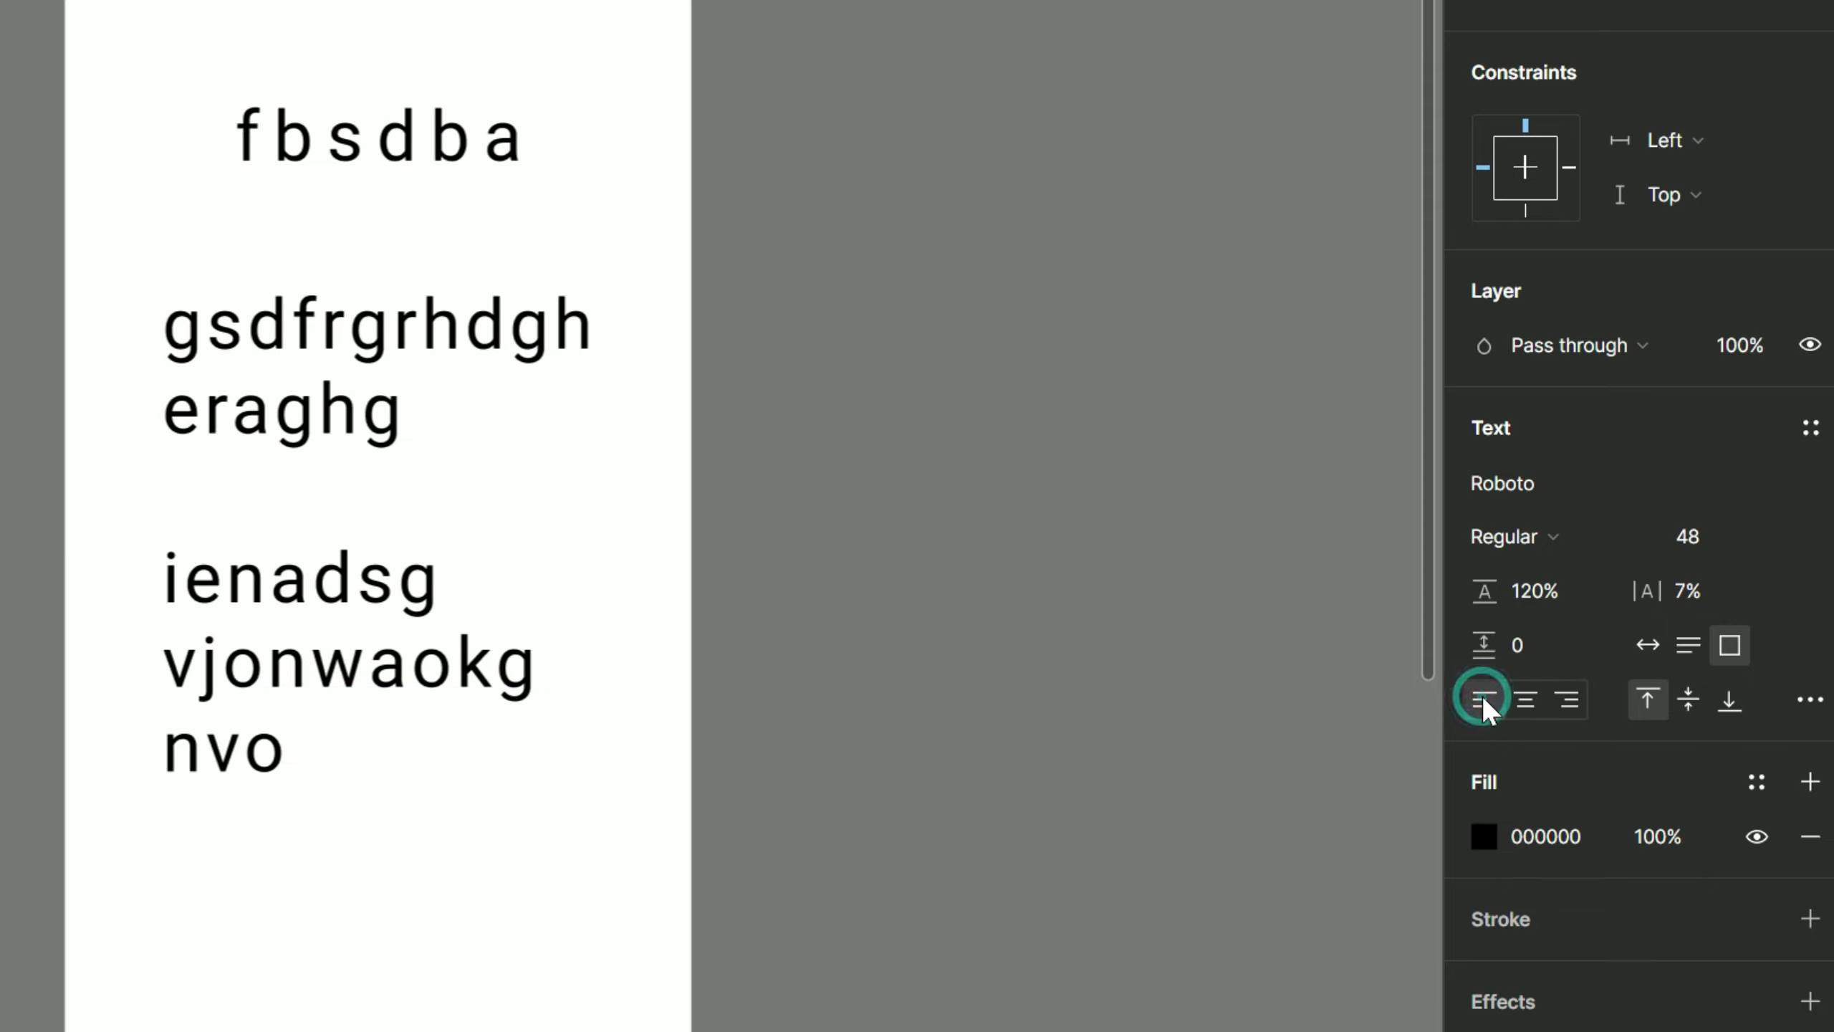
{"action": "left_click", "coordinate": [1525, 699]}
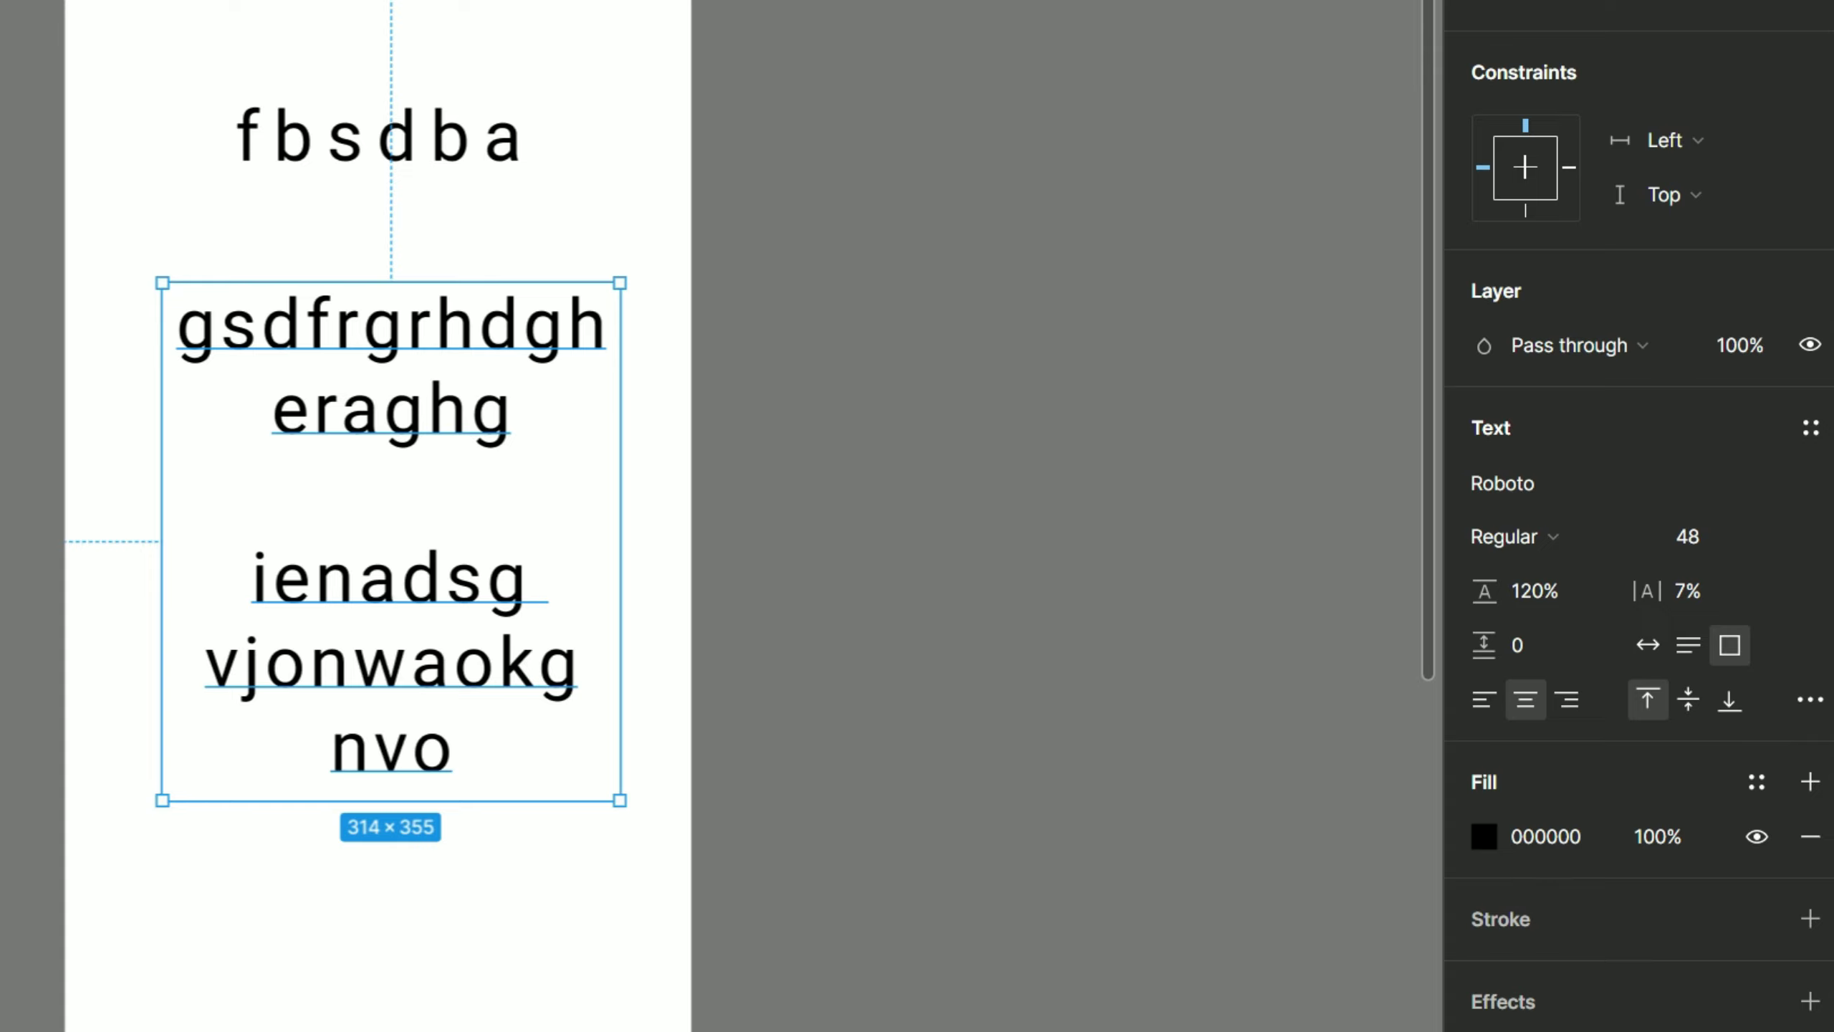
Step: Examine the basic type settings for the multi-paragraph text, including alignment, decoration and case, and close them
{"action": "left_click", "coordinate": [1808, 701]}
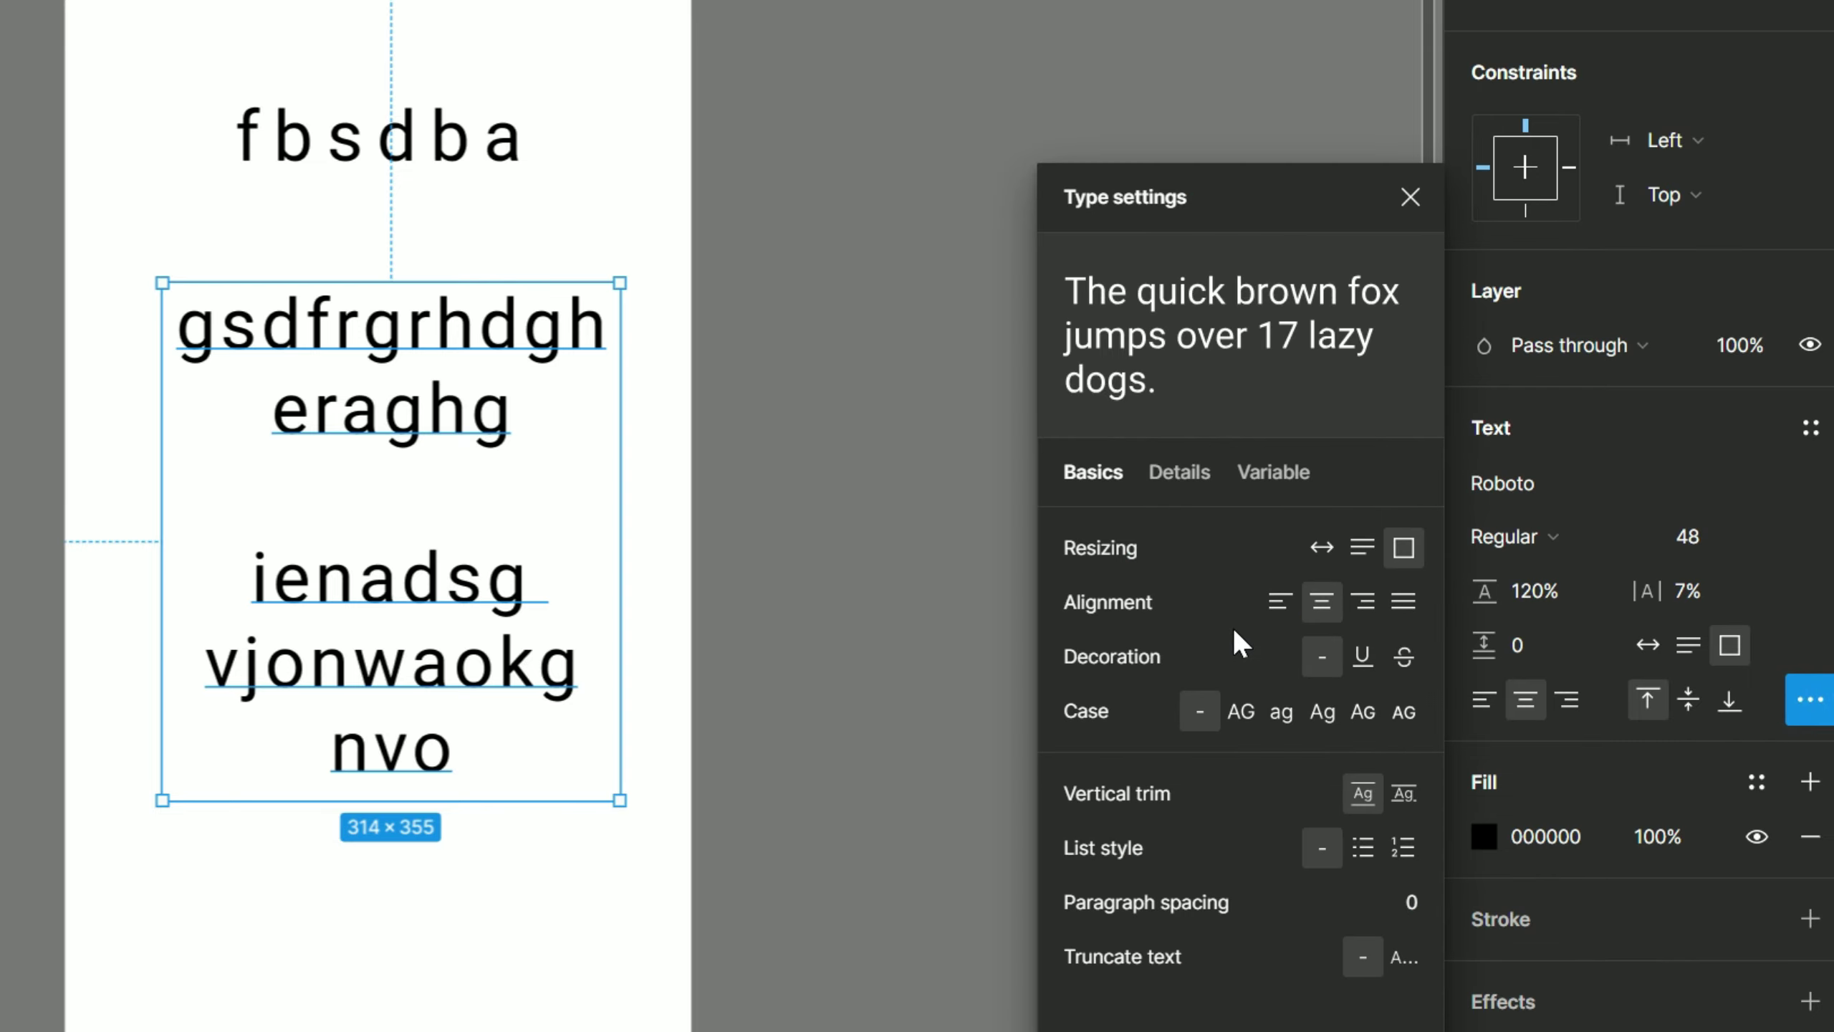
{"action": "left_click", "coordinate": [1346, 646]}
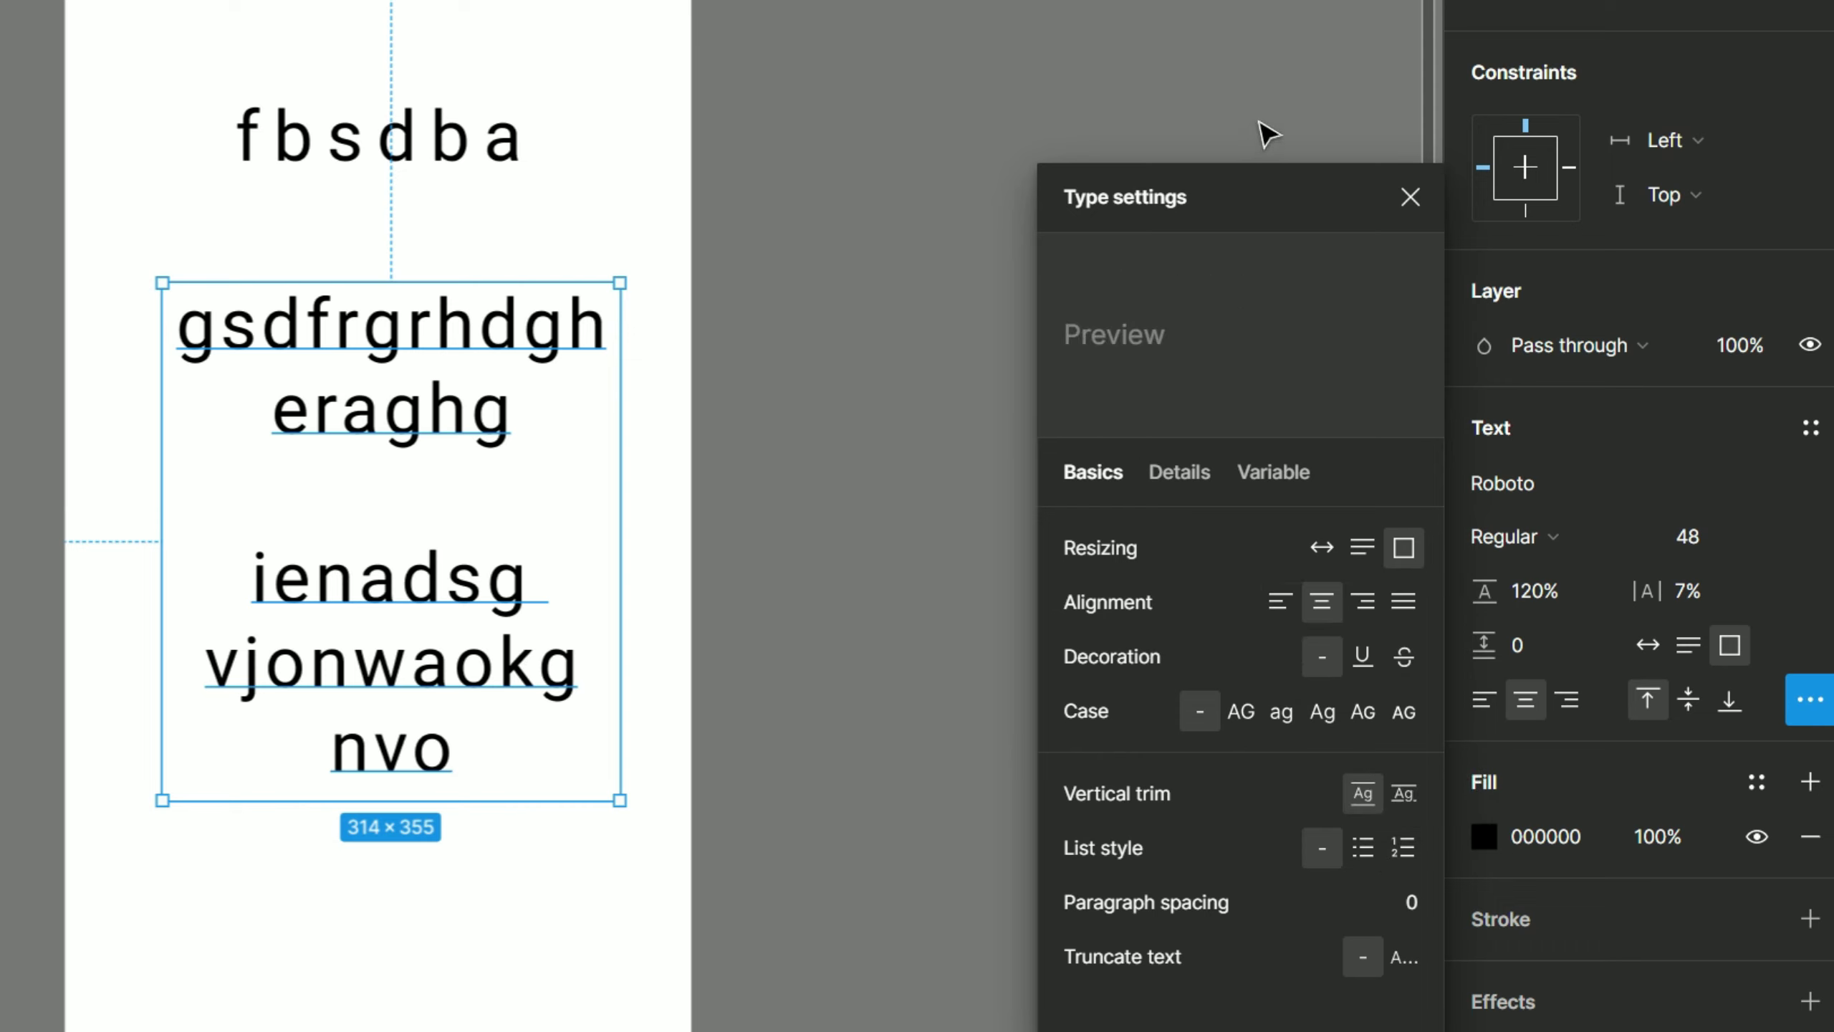
{"action": "left_click", "coordinate": [1408, 198]}
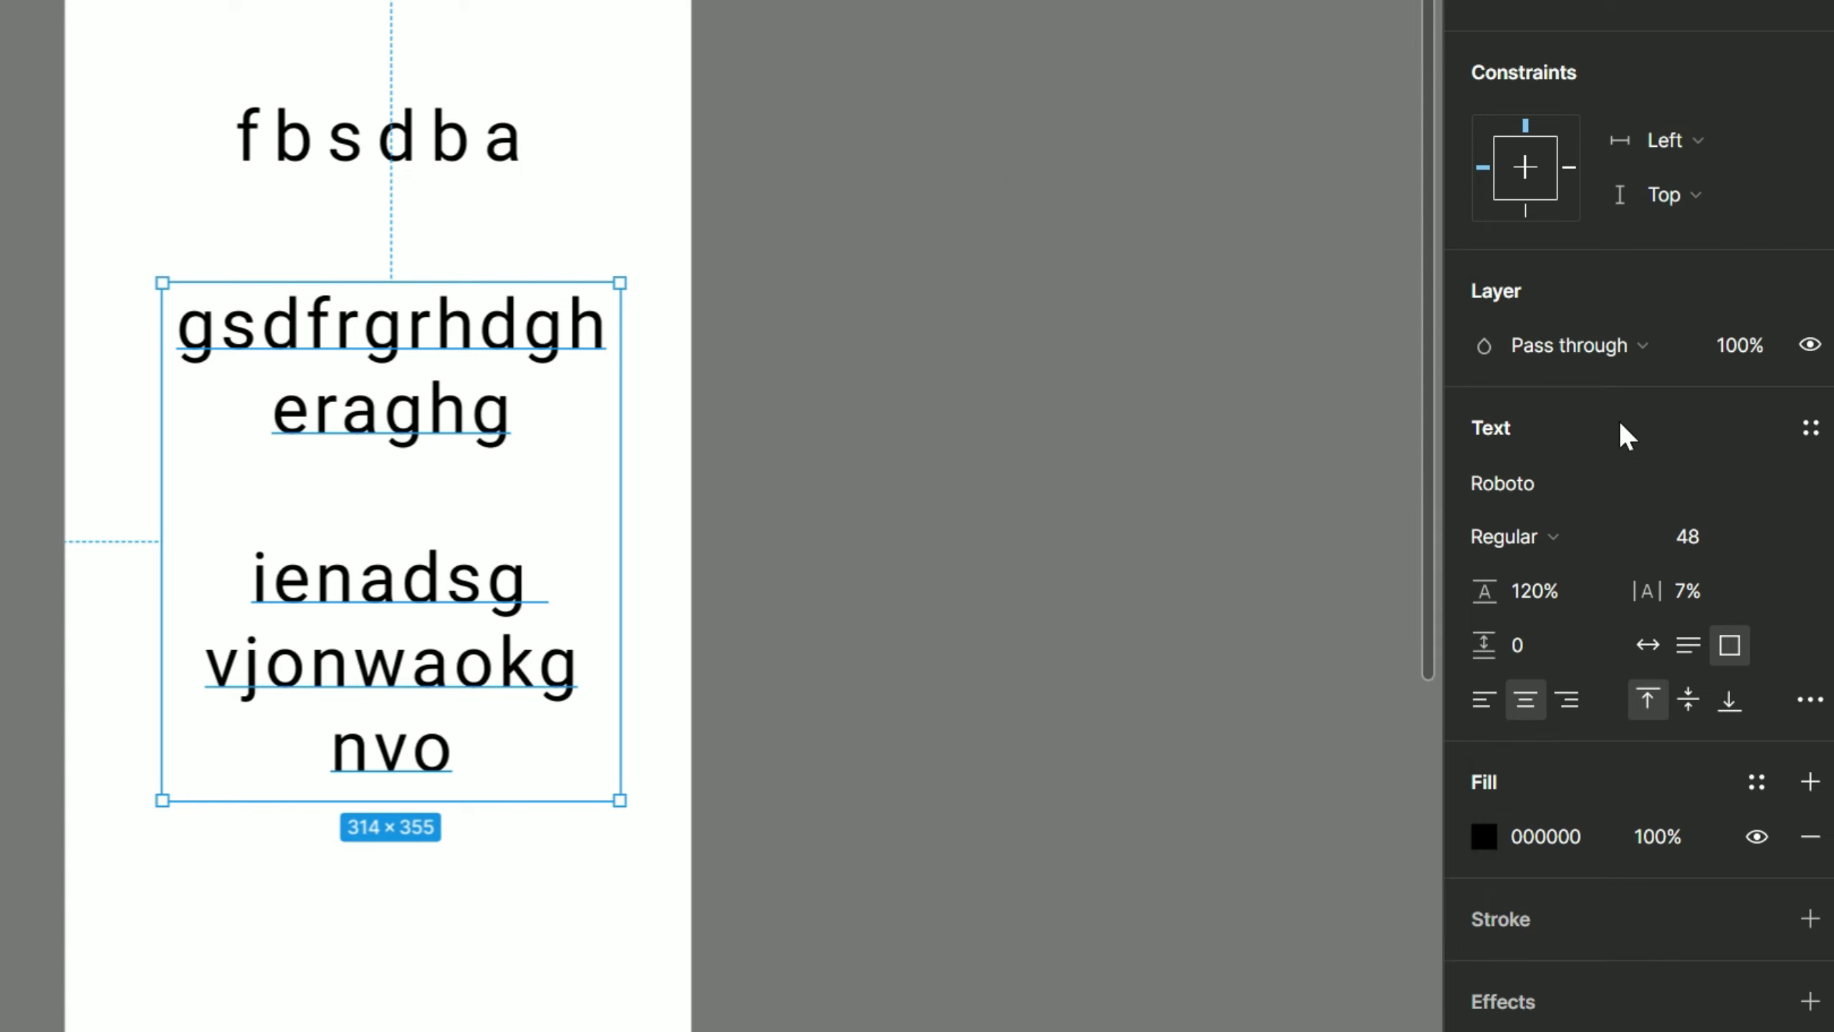